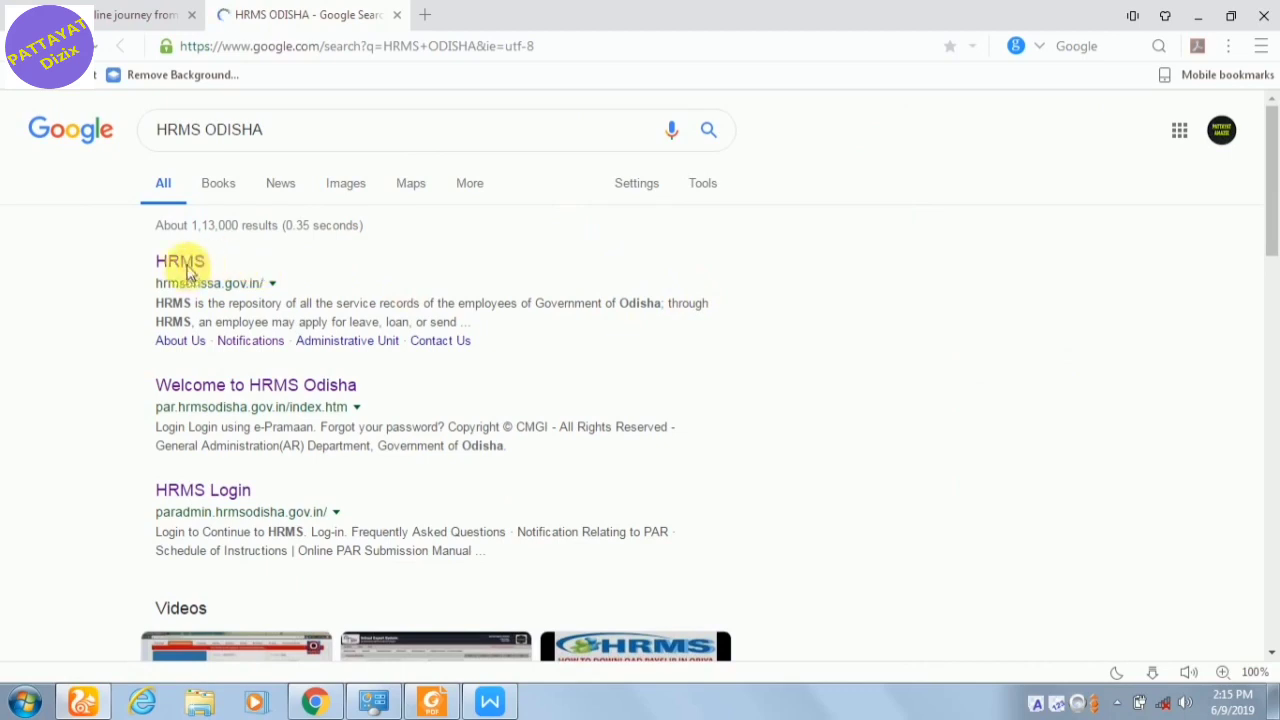
Step: Open the HRMS Odisha website from the search results and go to its Personal Login/HRMS Login page
click(185, 263)
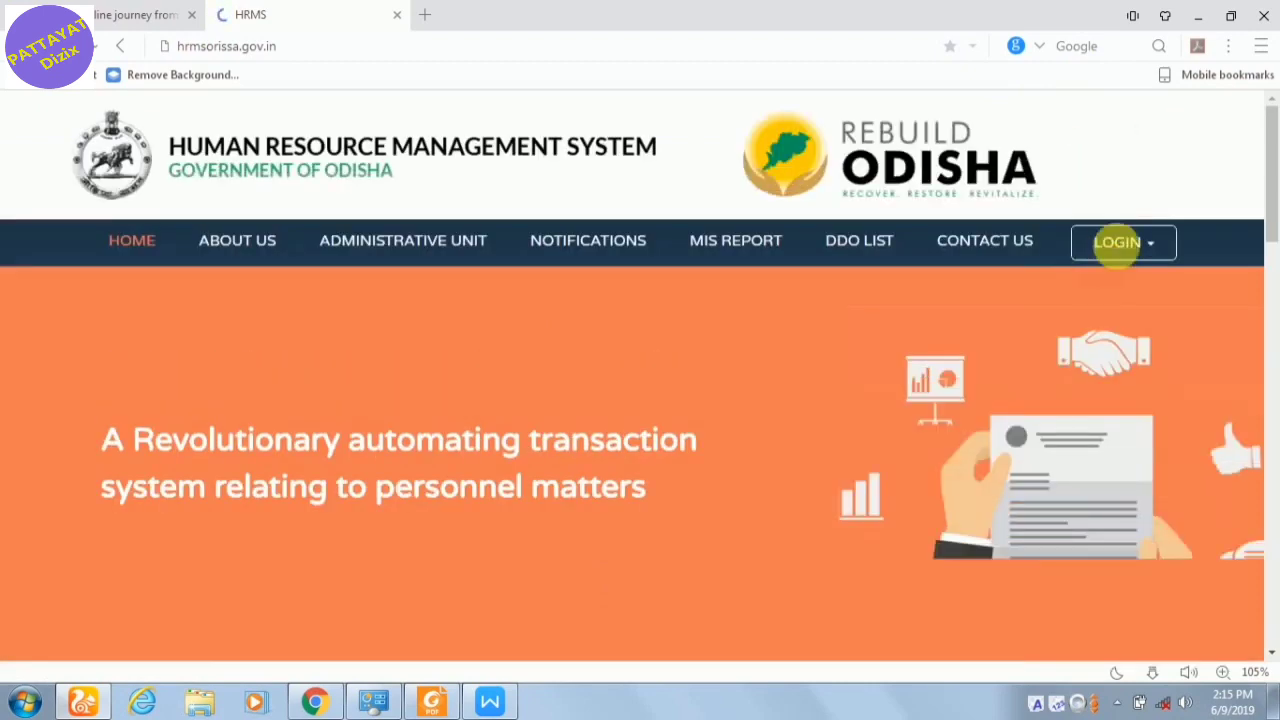
click(1130, 250)
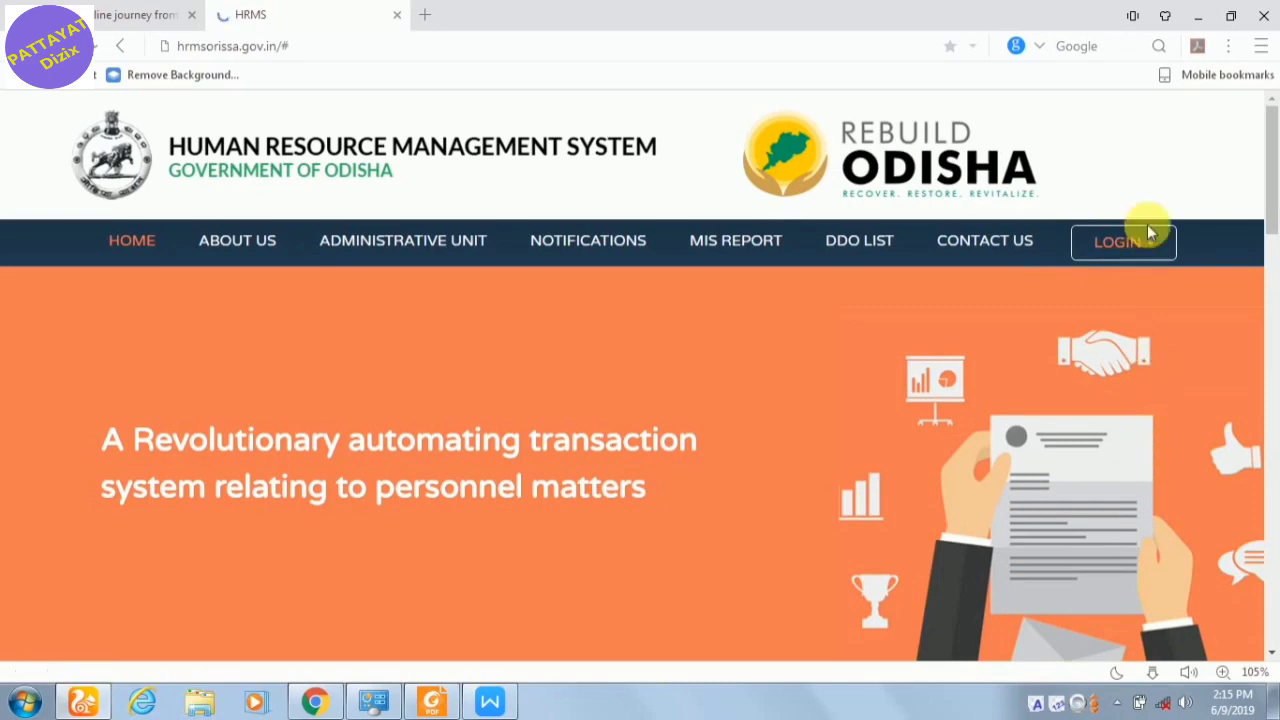
click(1148, 252)
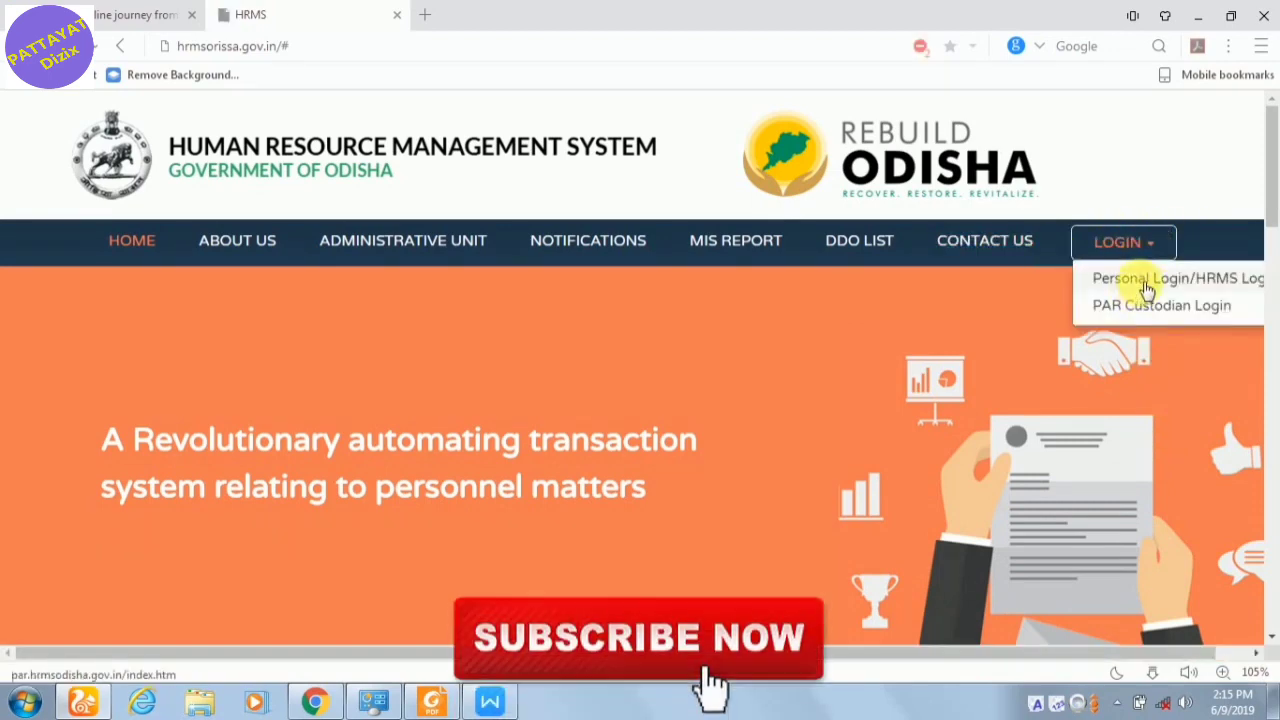
click(1143, 288)
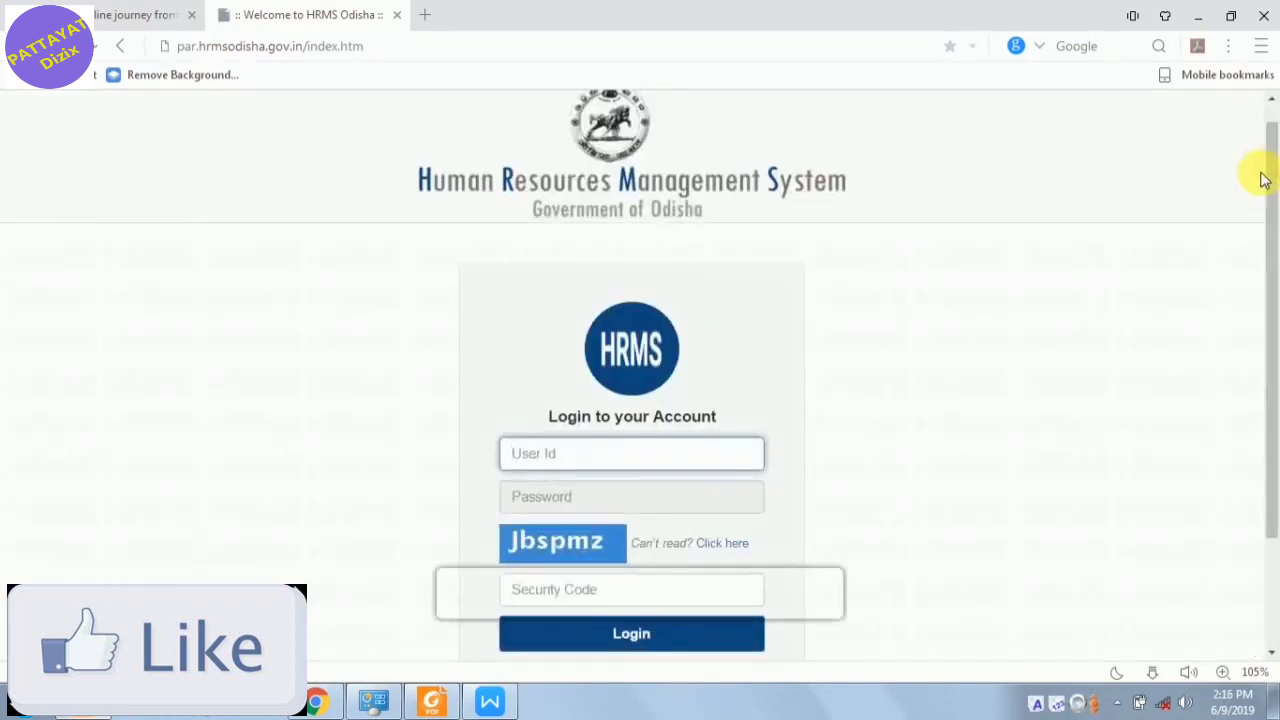
Step: Look over the account login fields and open the Forgot Password form
drag(1266, 177, 1262, 362)
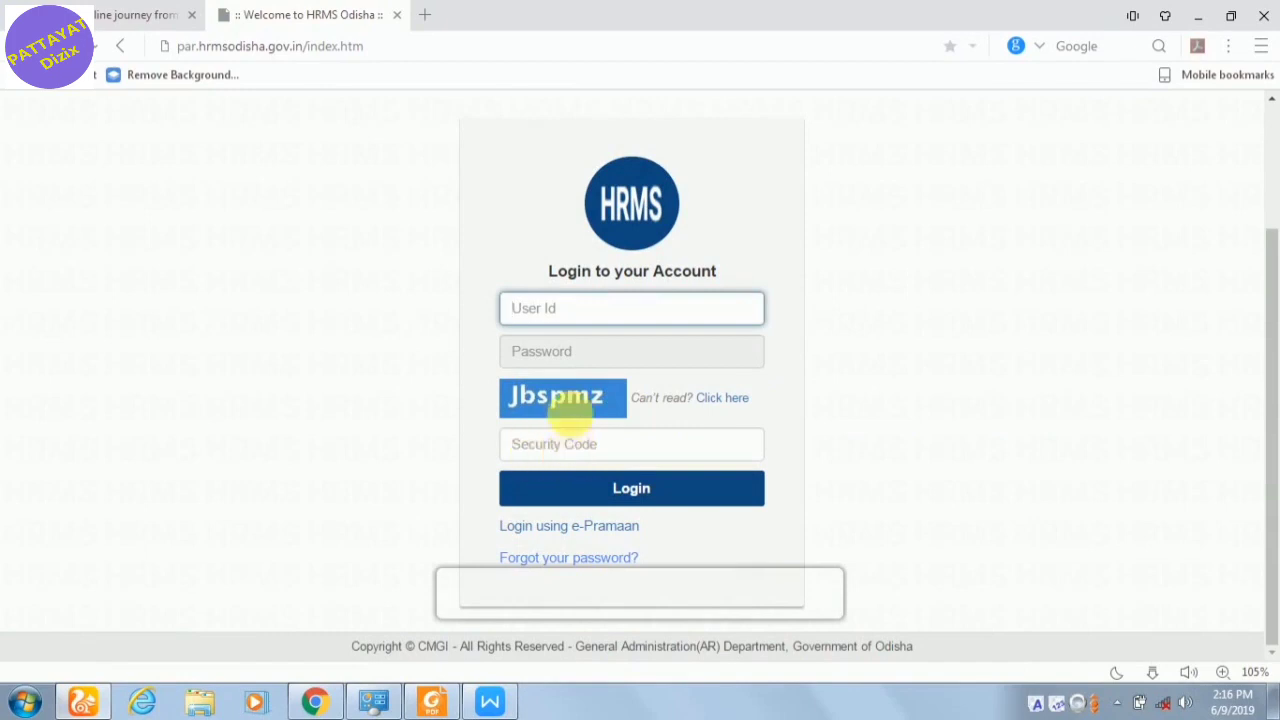
click(546, 352)
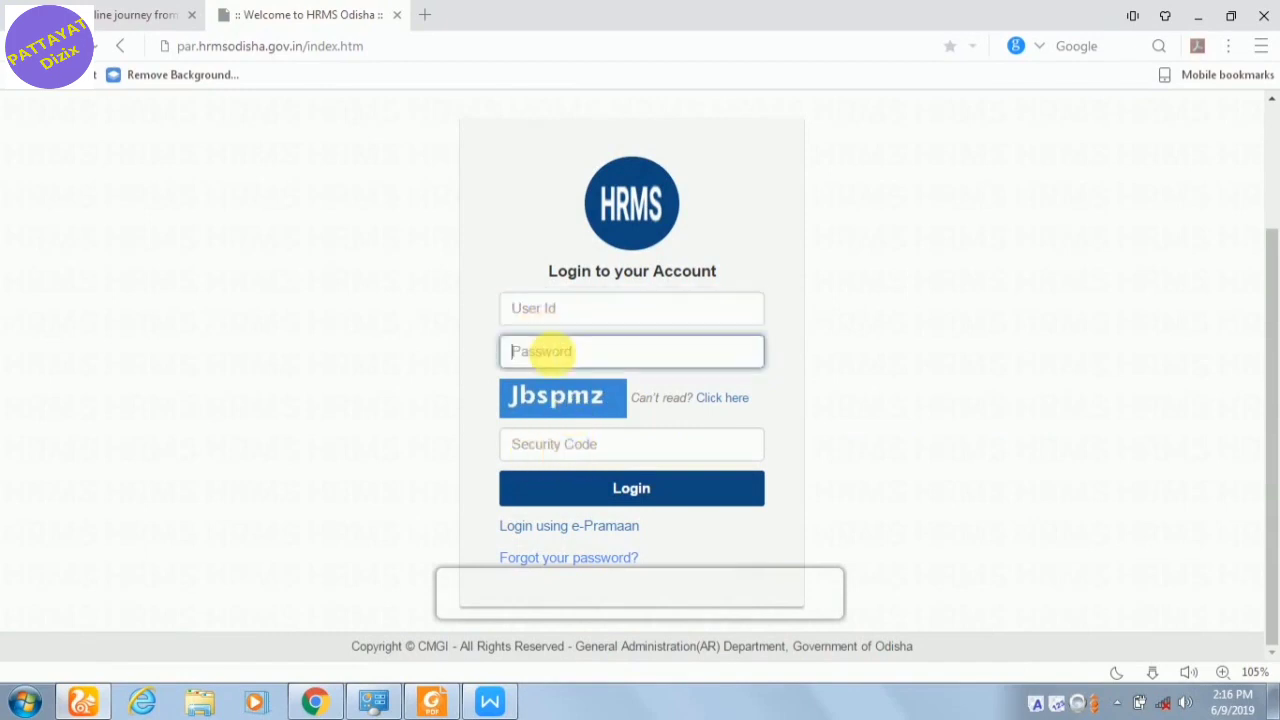
click(565, 447)
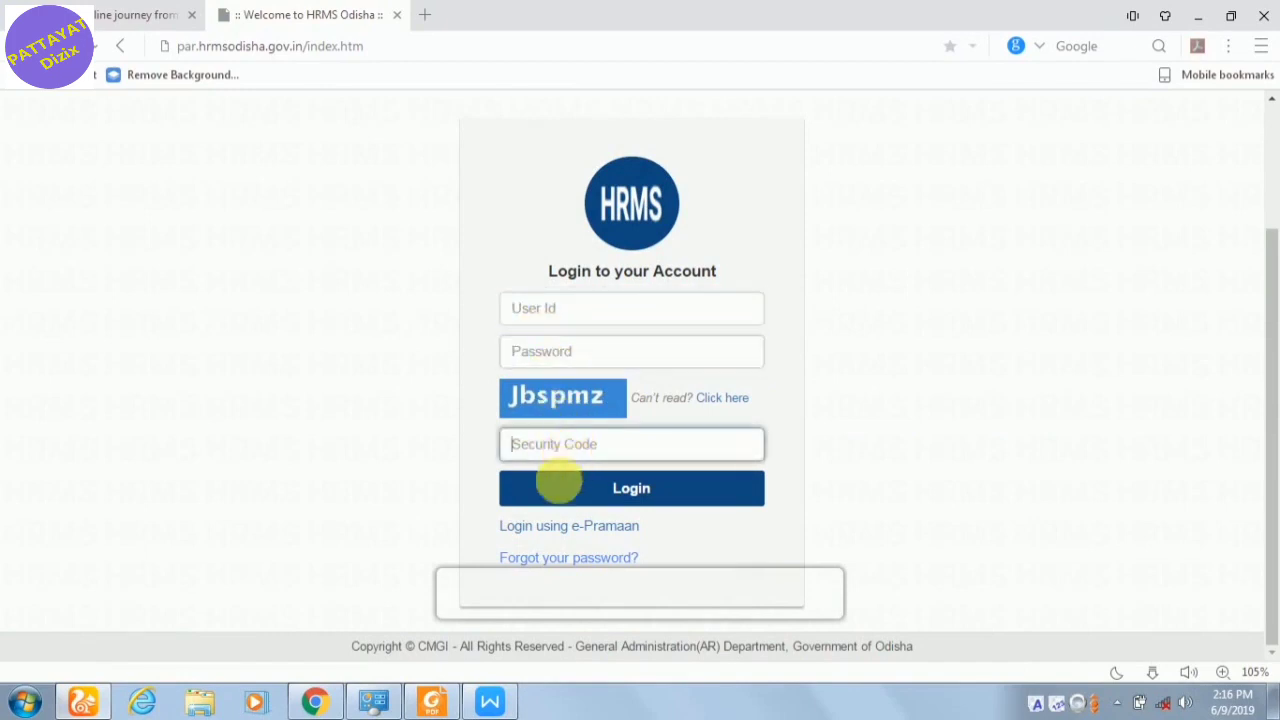
click(546, 560)
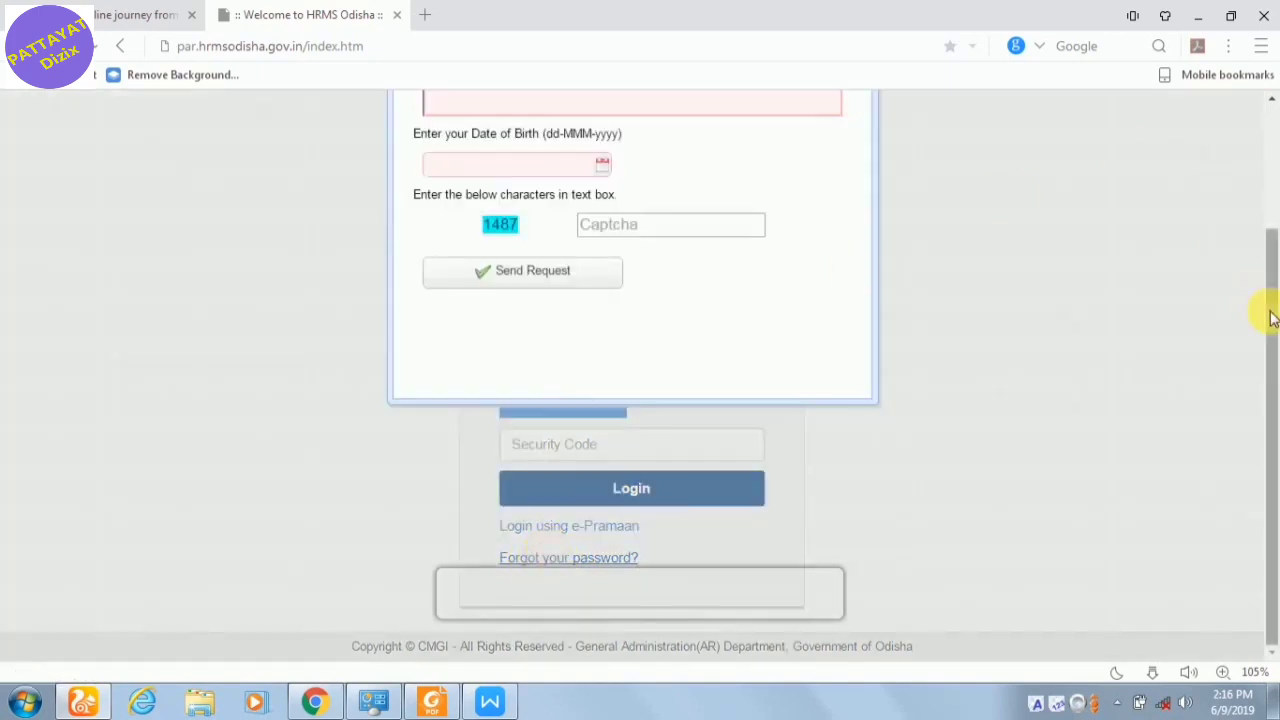
drag(1273, 285, 1272, 173)
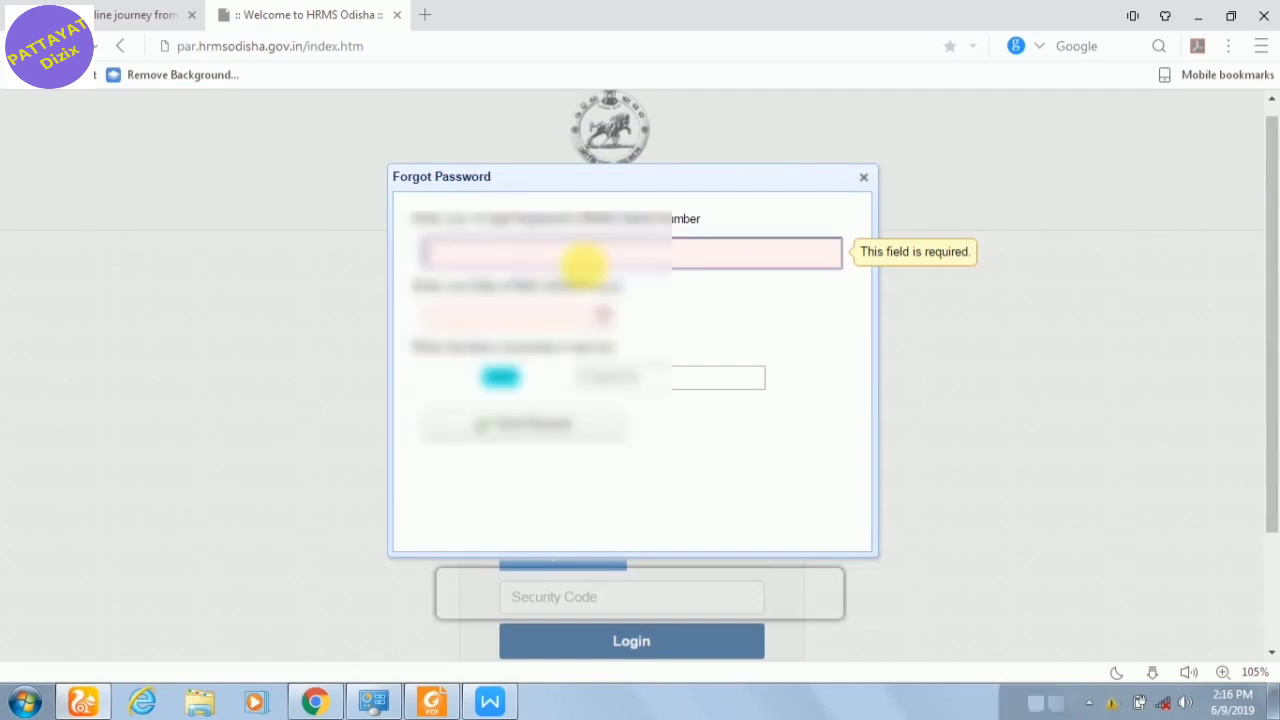
Step: Fill in the registered mobile number, date of birth and captcha, and send the forgotten password request
click(588, 262)
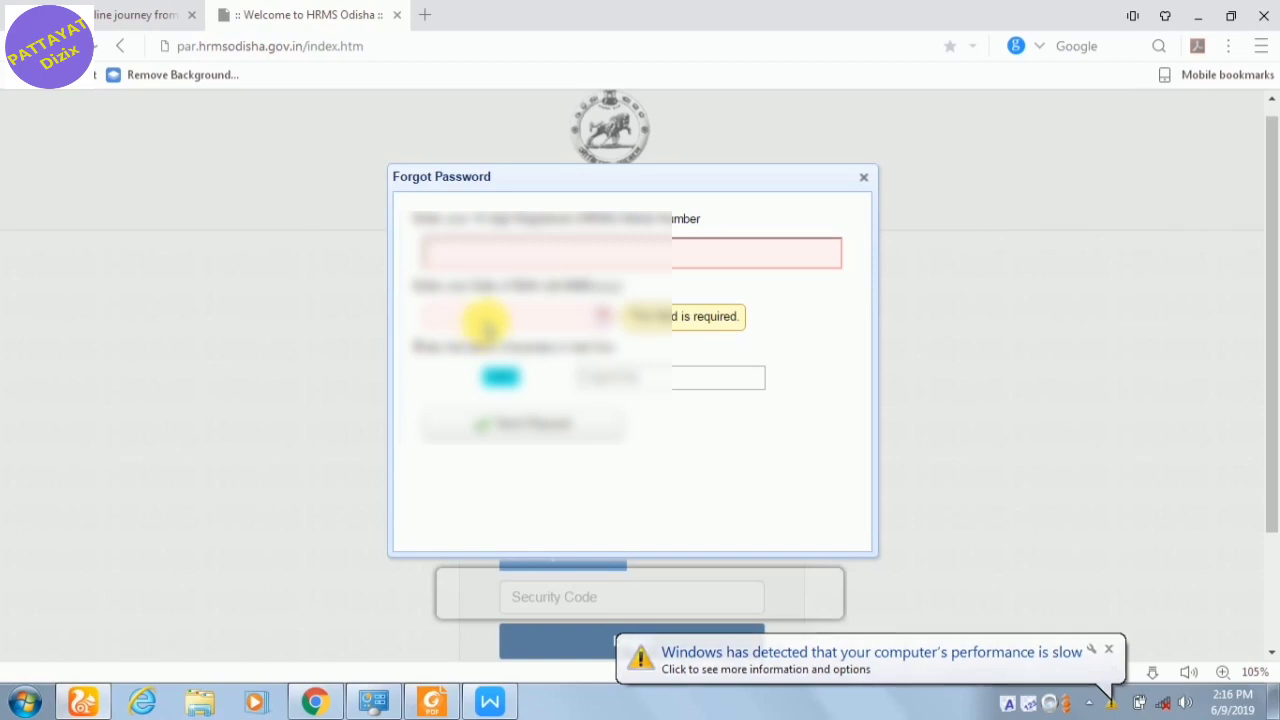
click(485, 322)
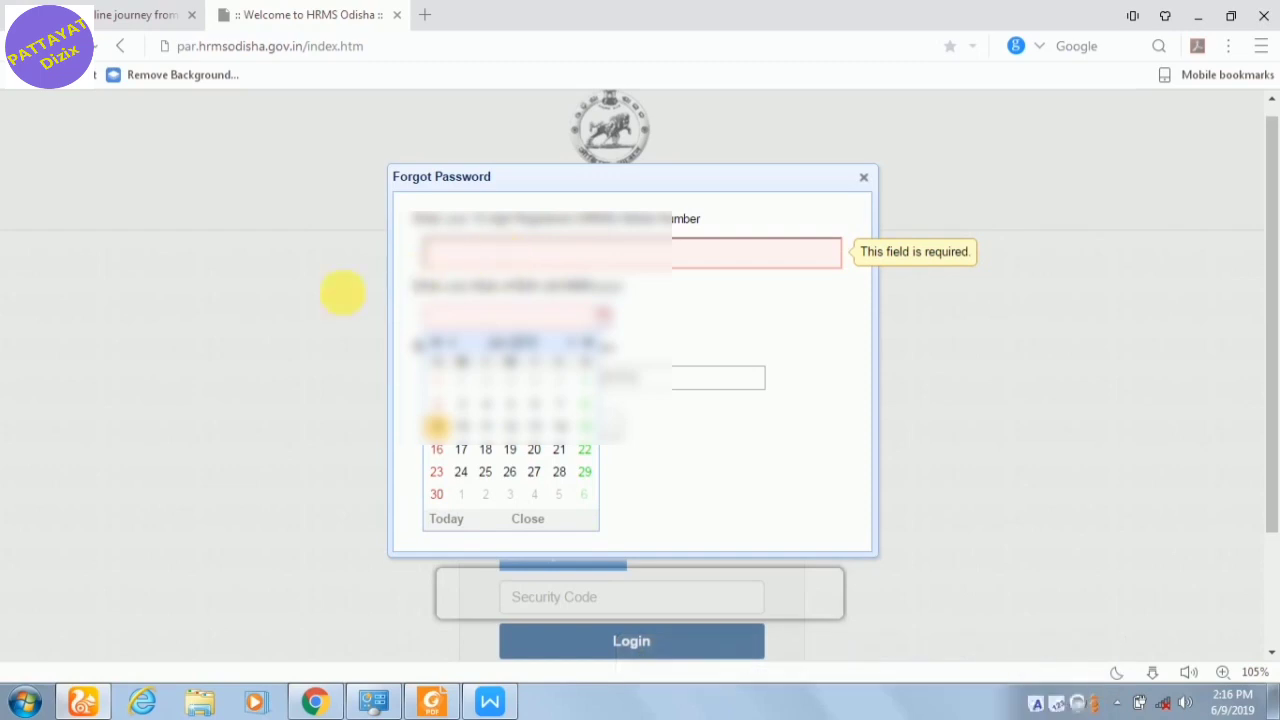
click(323, 312)
click(628, 380)
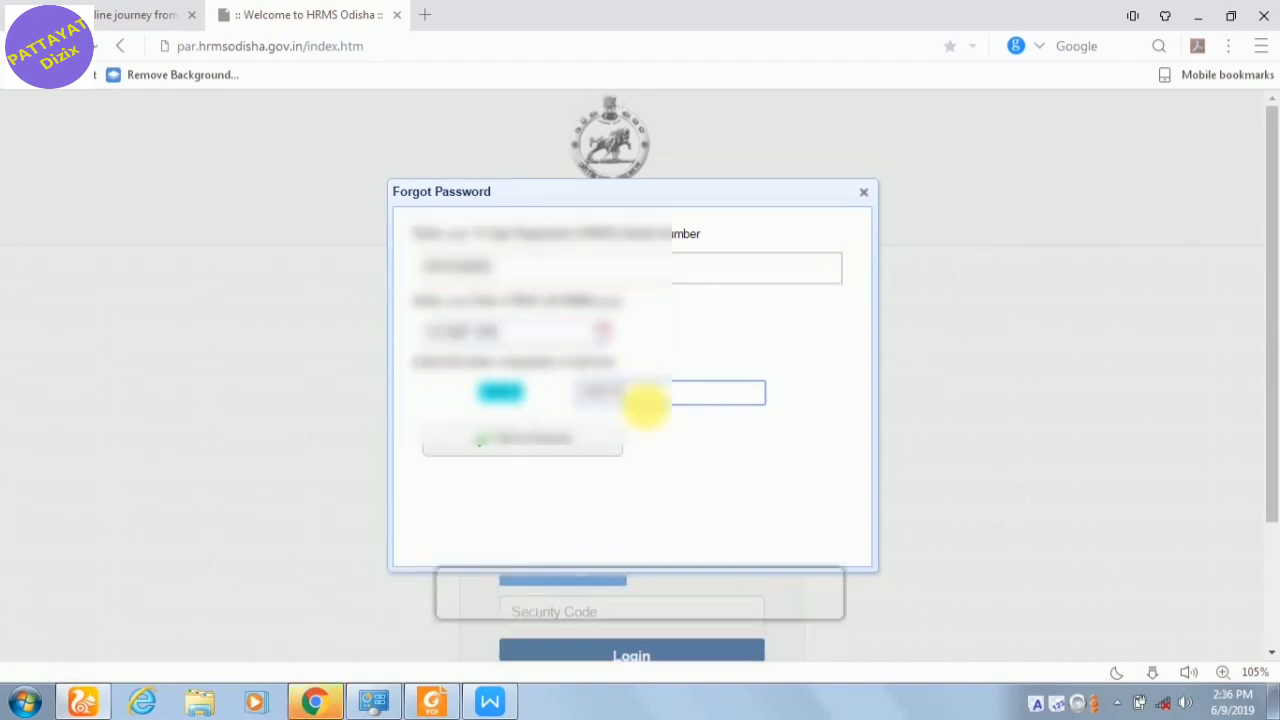
click(539, 447)
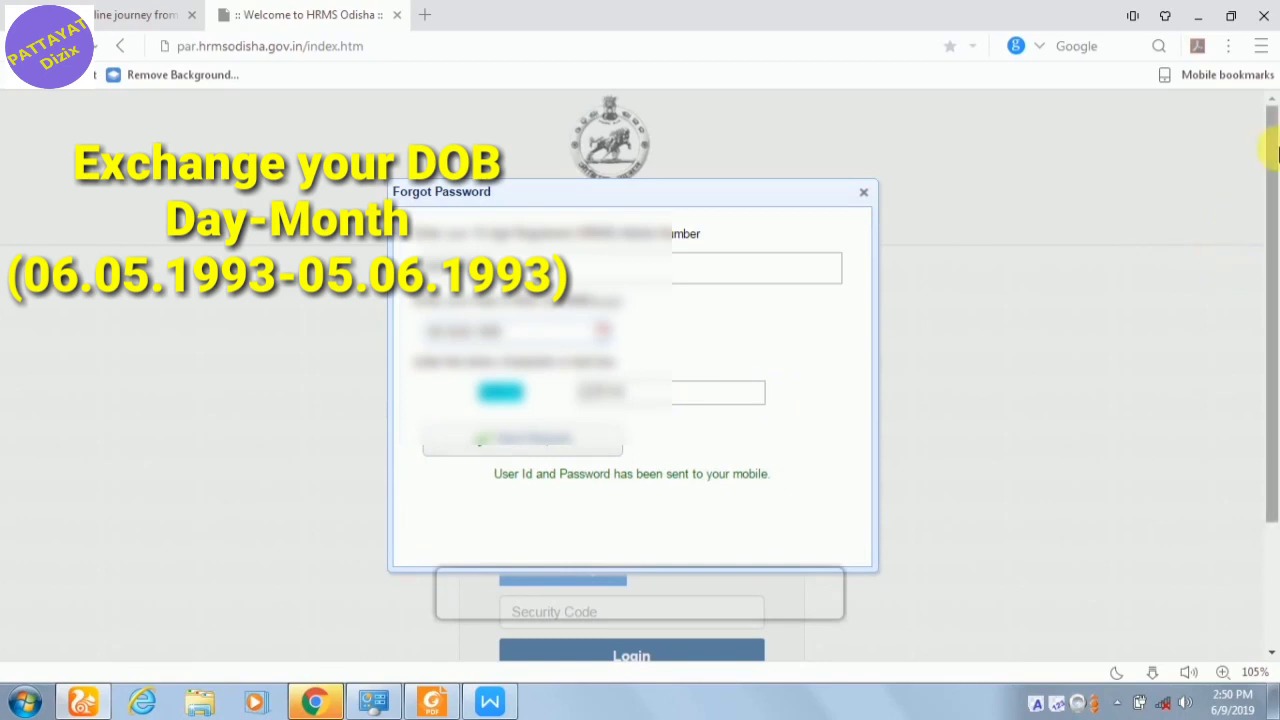
Step: Log in with the user ID, account password and security code, and postpone the reminder to update personal details
click(1272, 178)
drag(1272, 178, 1272, 192)
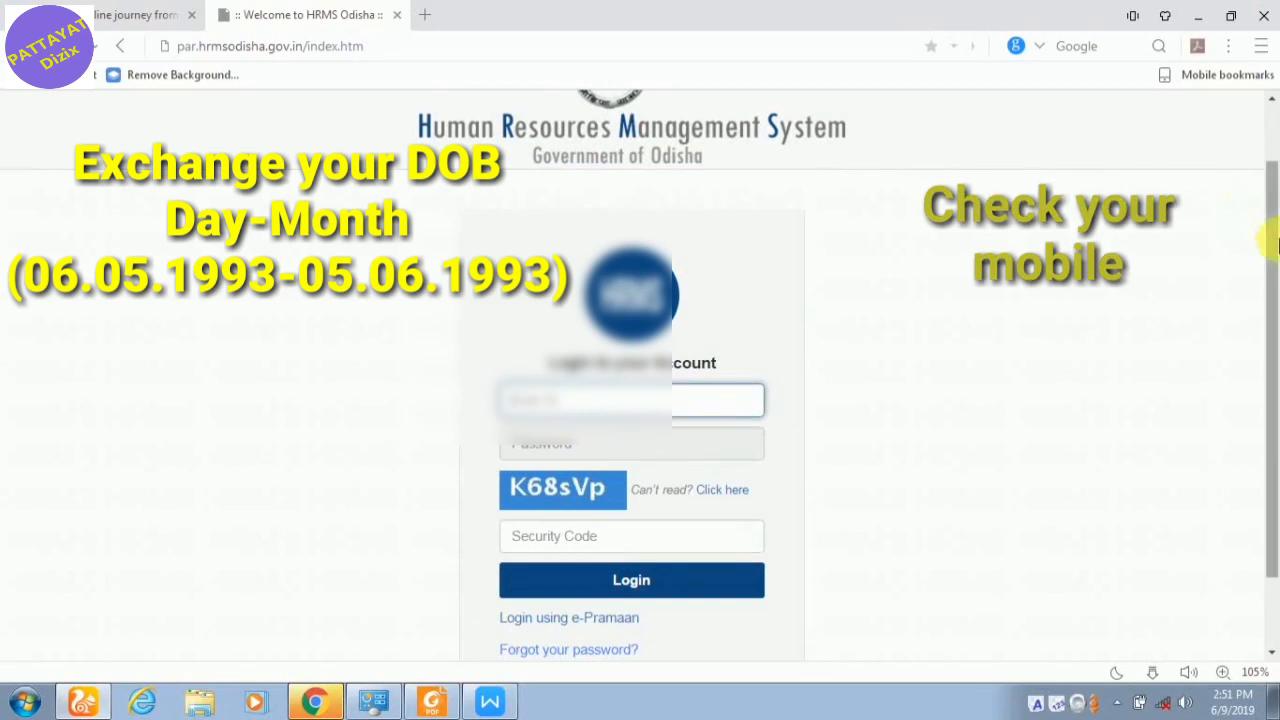
drag(1266, 246, 1266, 260)
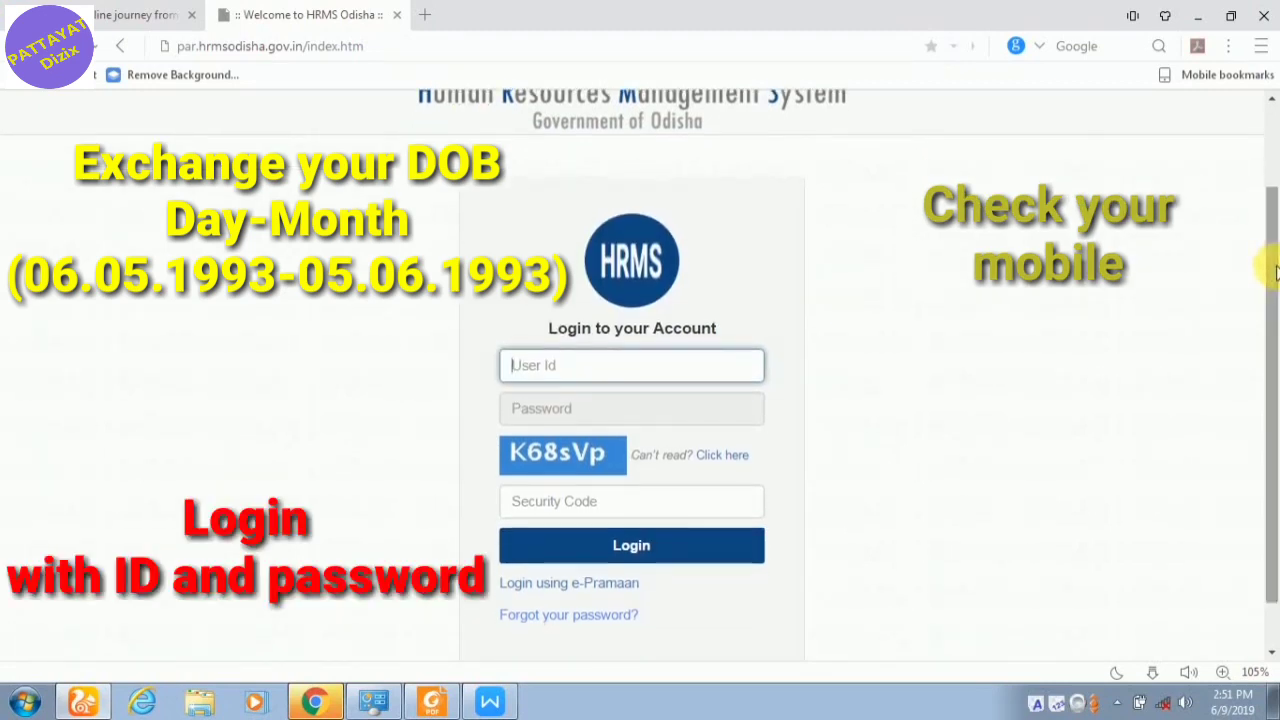
click(615, 410)
click(622, 368)
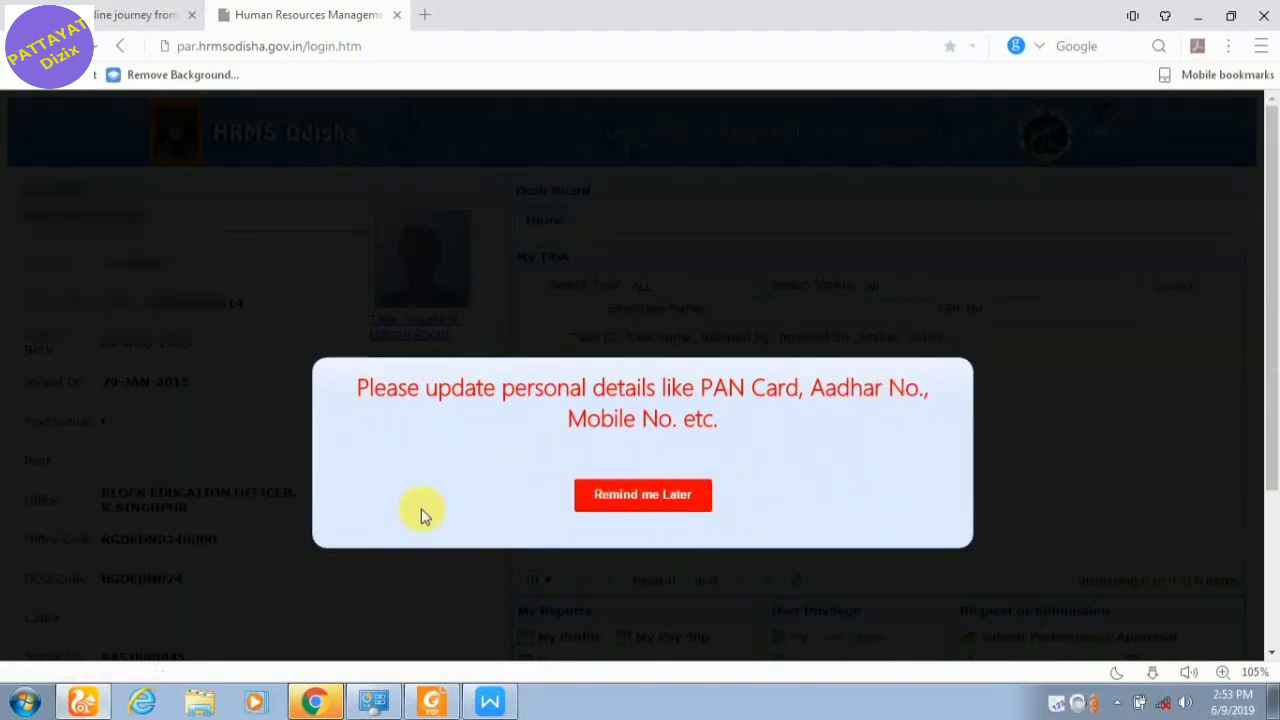
click(646, 503)
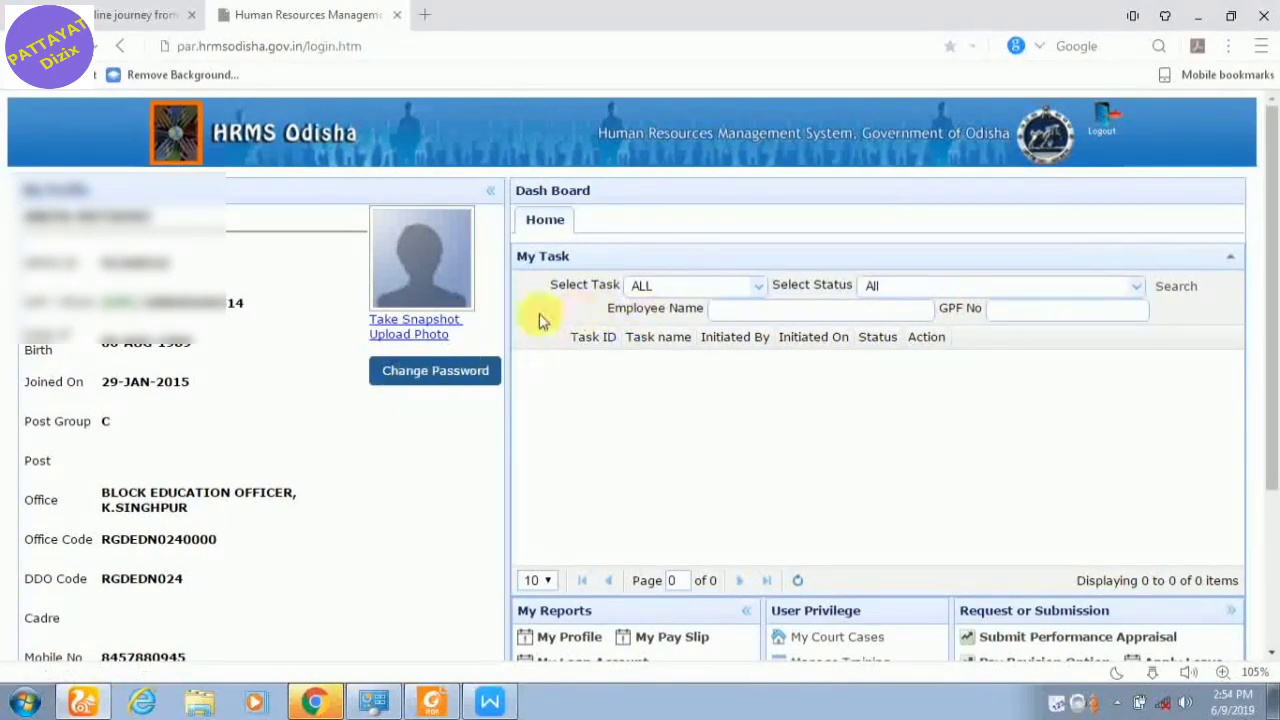
Step: Open the Change Password form and go through its current, new and retyped password fields
click(418, 376)
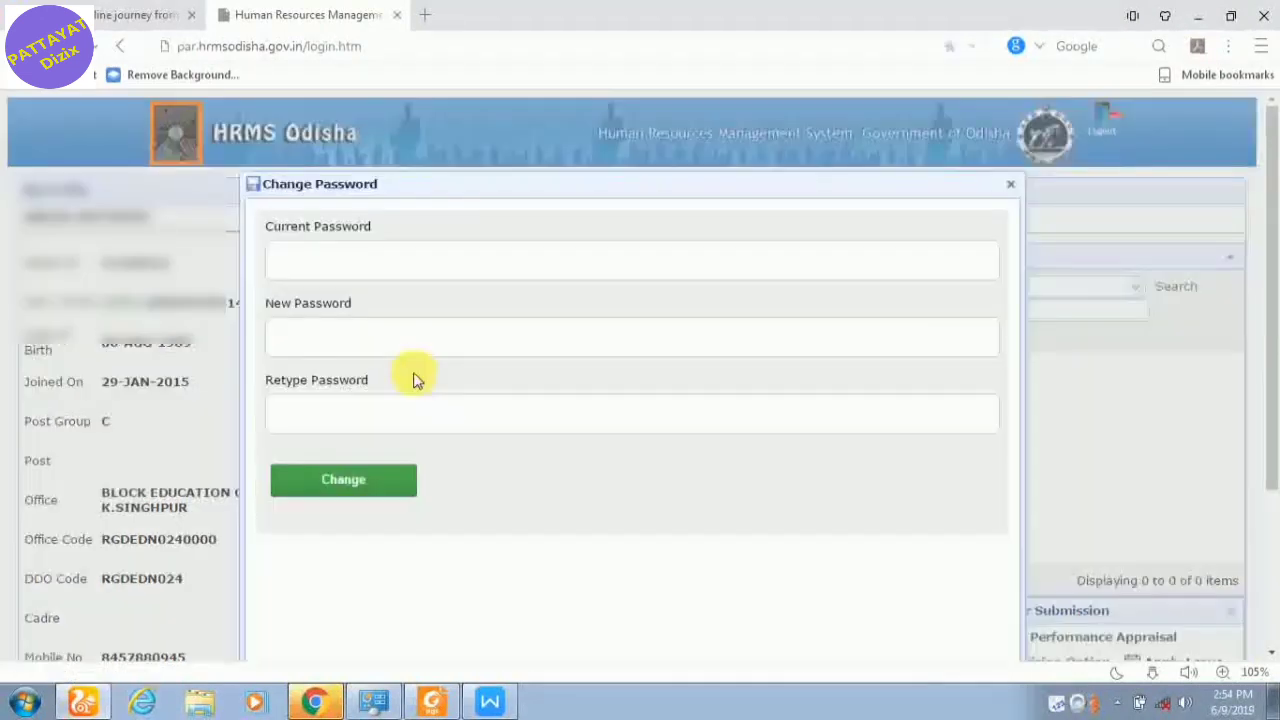
click(348, 266)
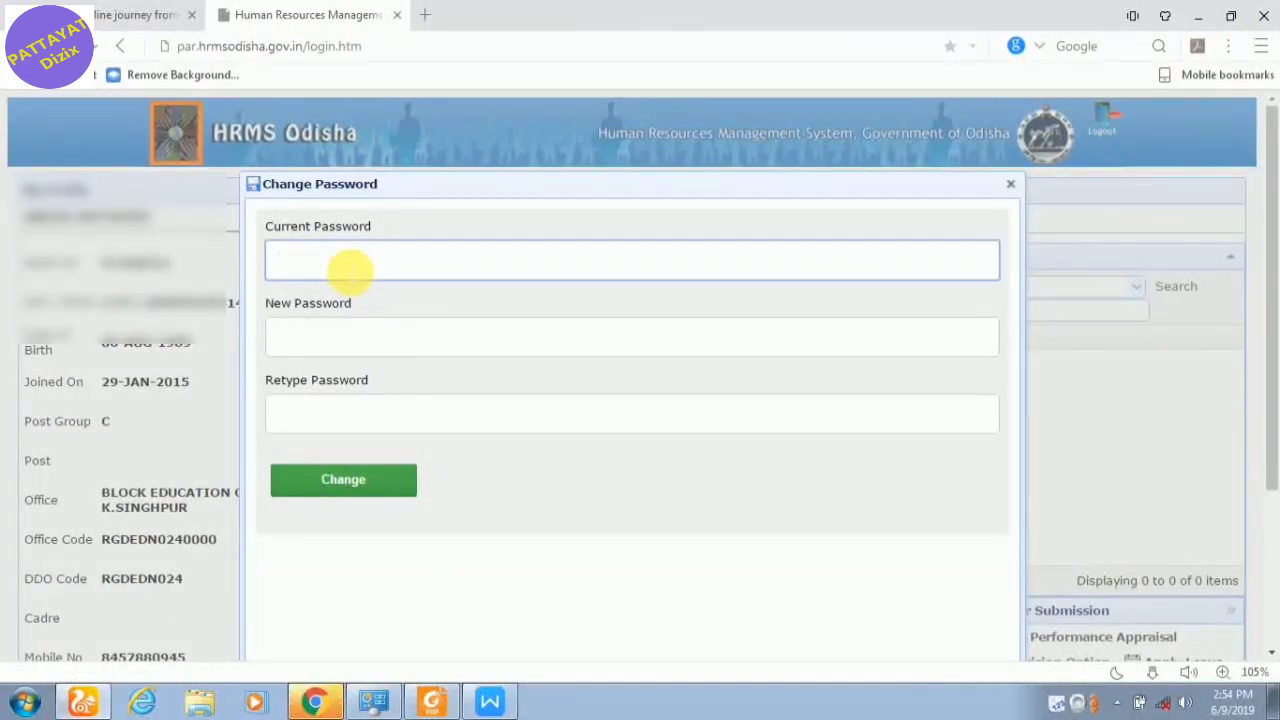
click(360, 340)
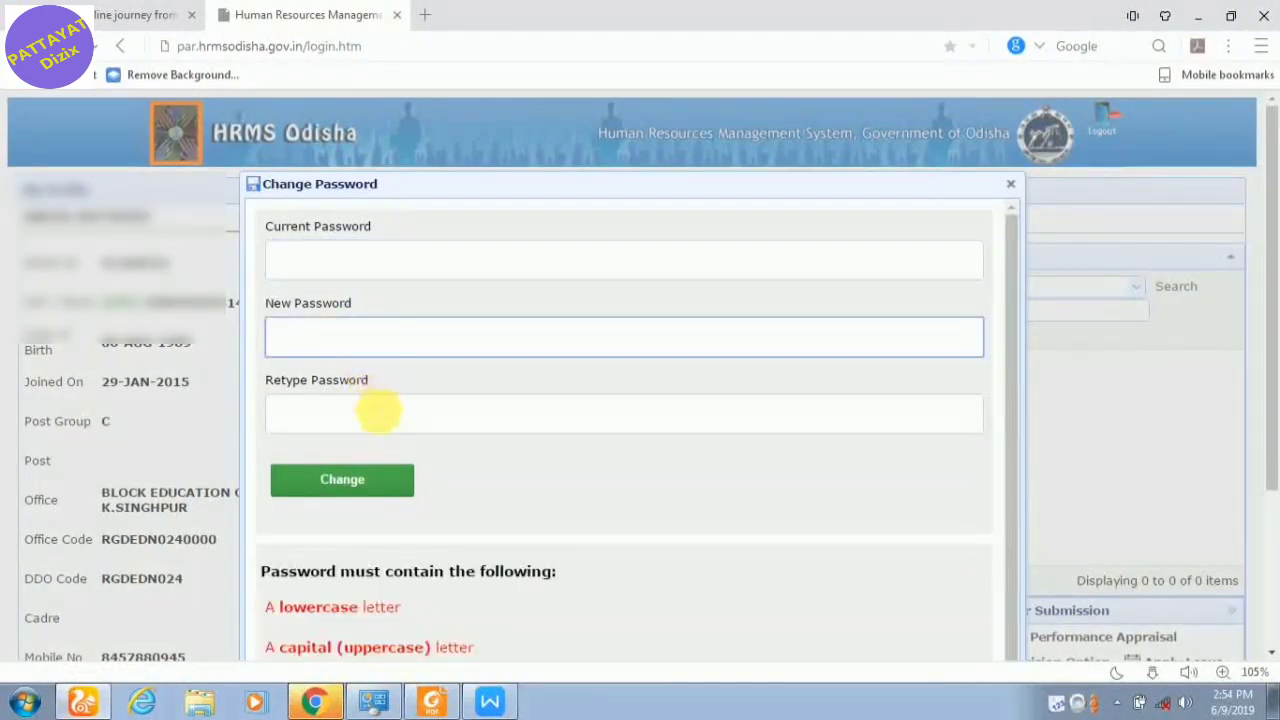
click(371, 412)
click(386, 262)
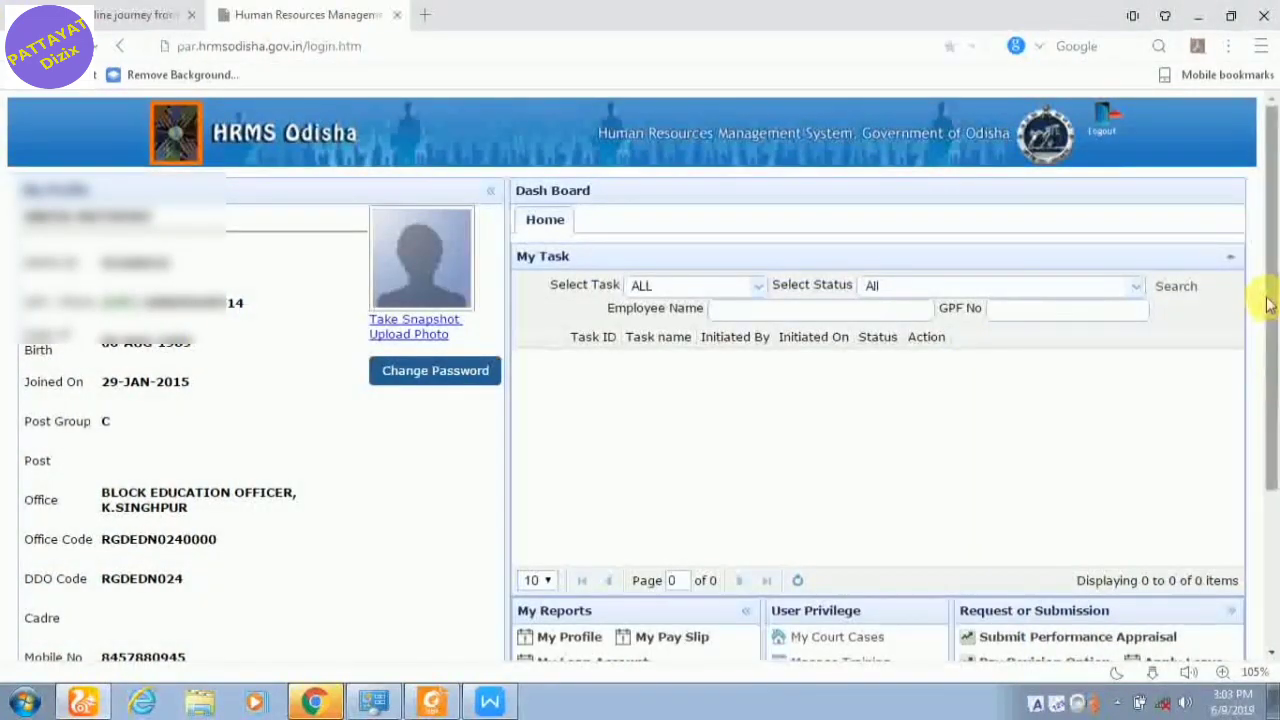
Step: Open My Profile from the dashboard's My Reports section
scroll(1268, 286, down, 3)
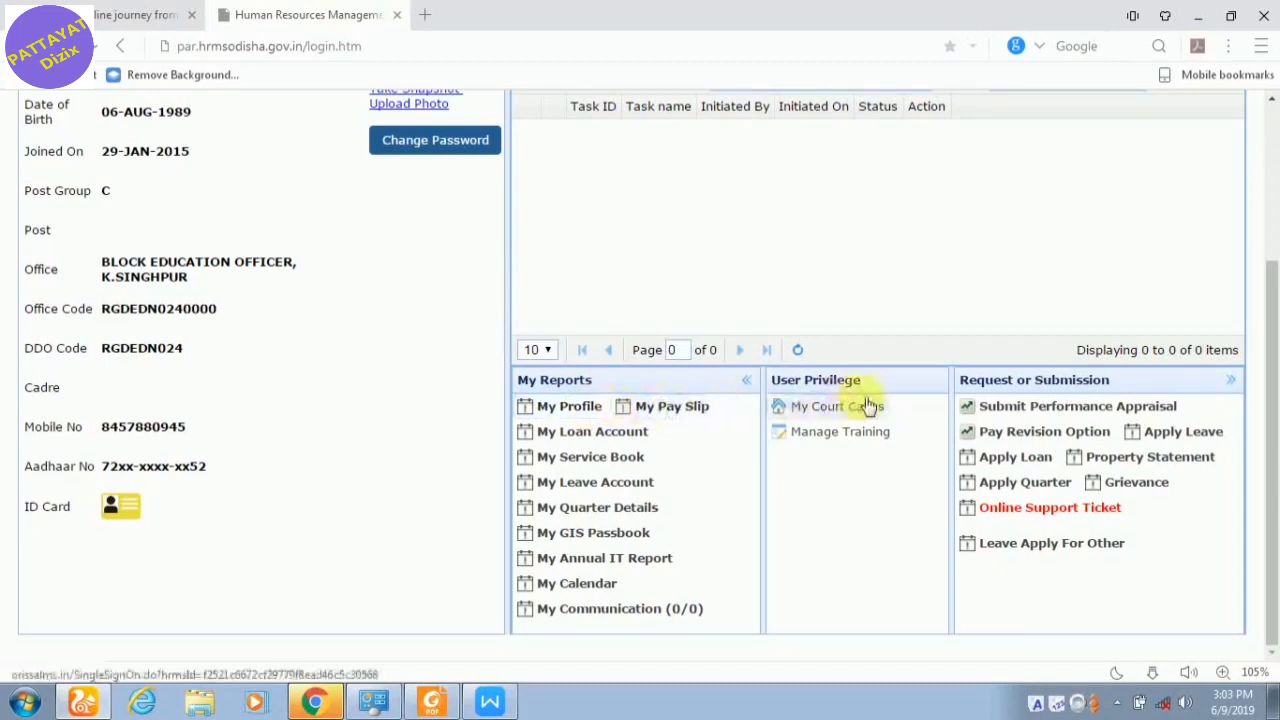
click(550, 410)
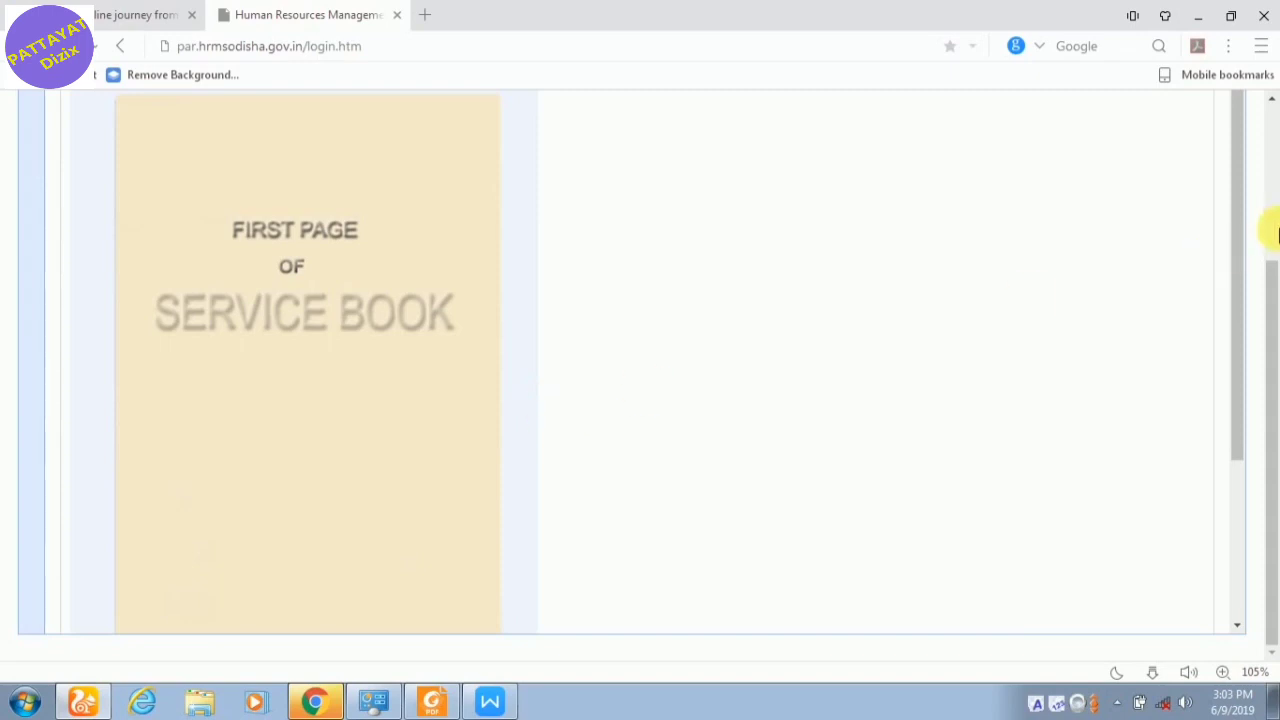
drag(1271, 274, 1258, 156)
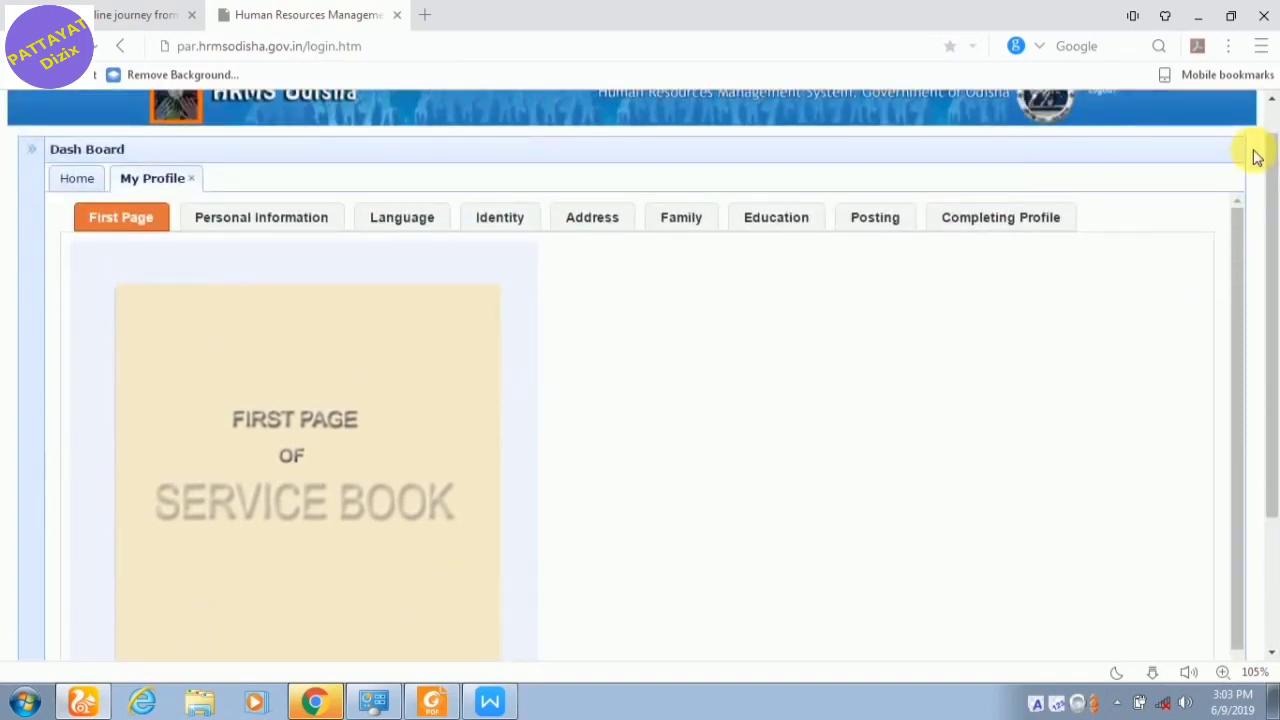
scroll(1258, 155, up, 1)
Step: Show the profile's Personal Information section and open it for editing
click(210, 259)
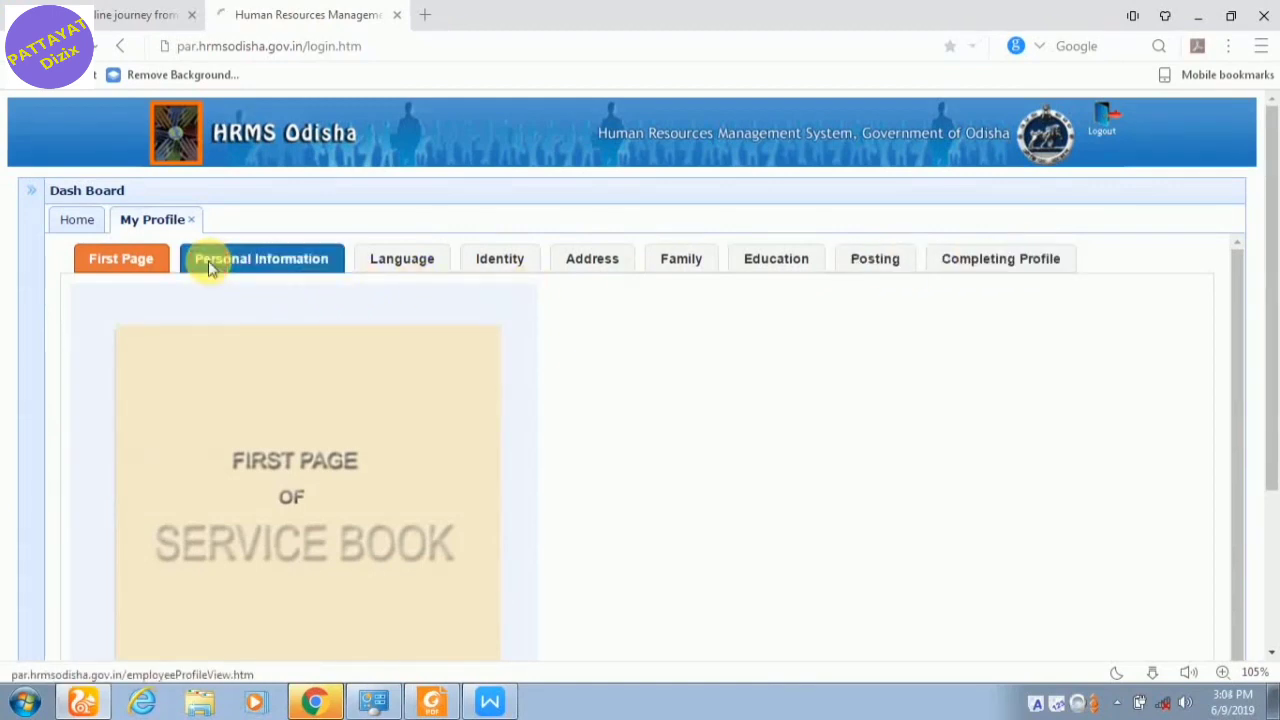
click(210, 260)
scroll(858, 422, down, 1)
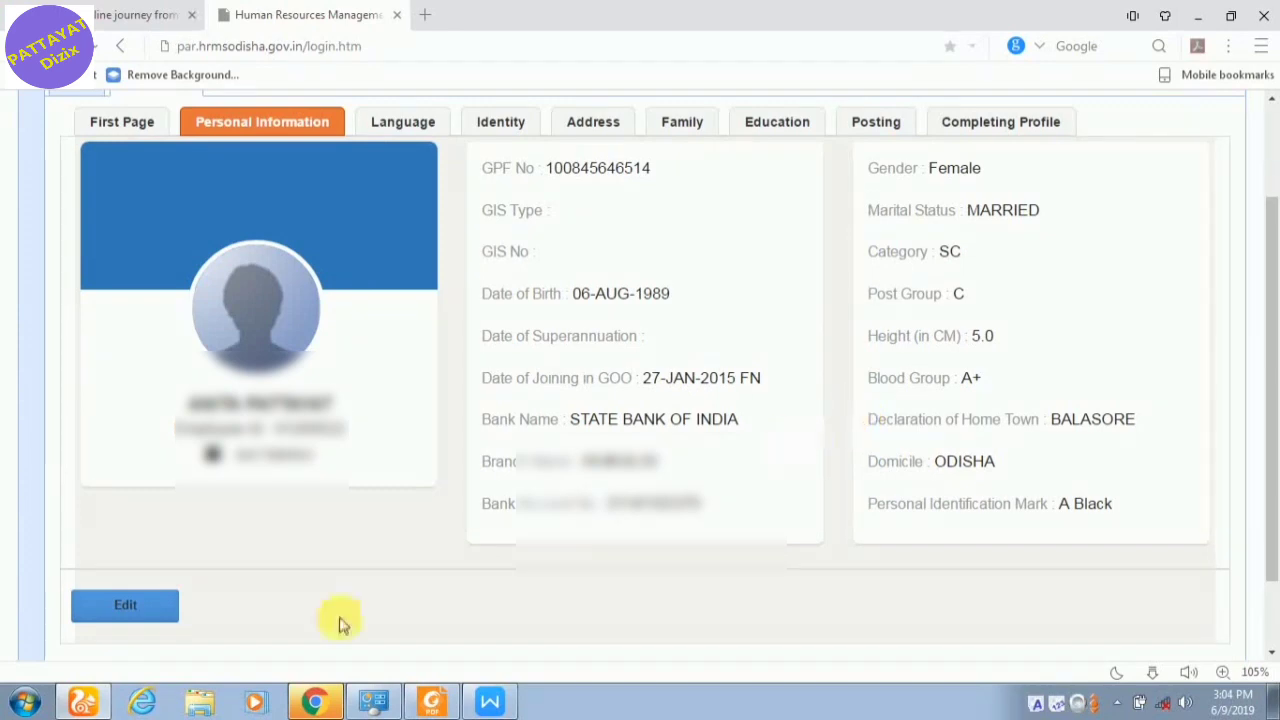
click(136, 612)
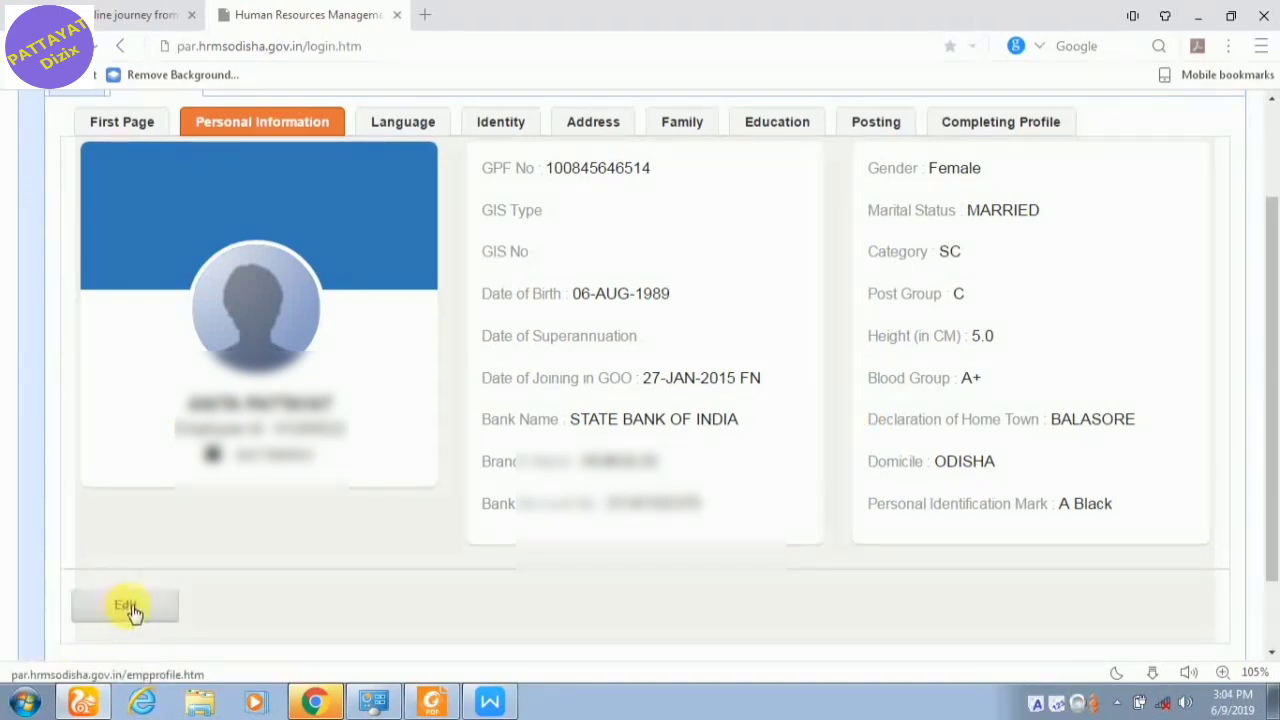
drag(1268, 228, 1266, 194)
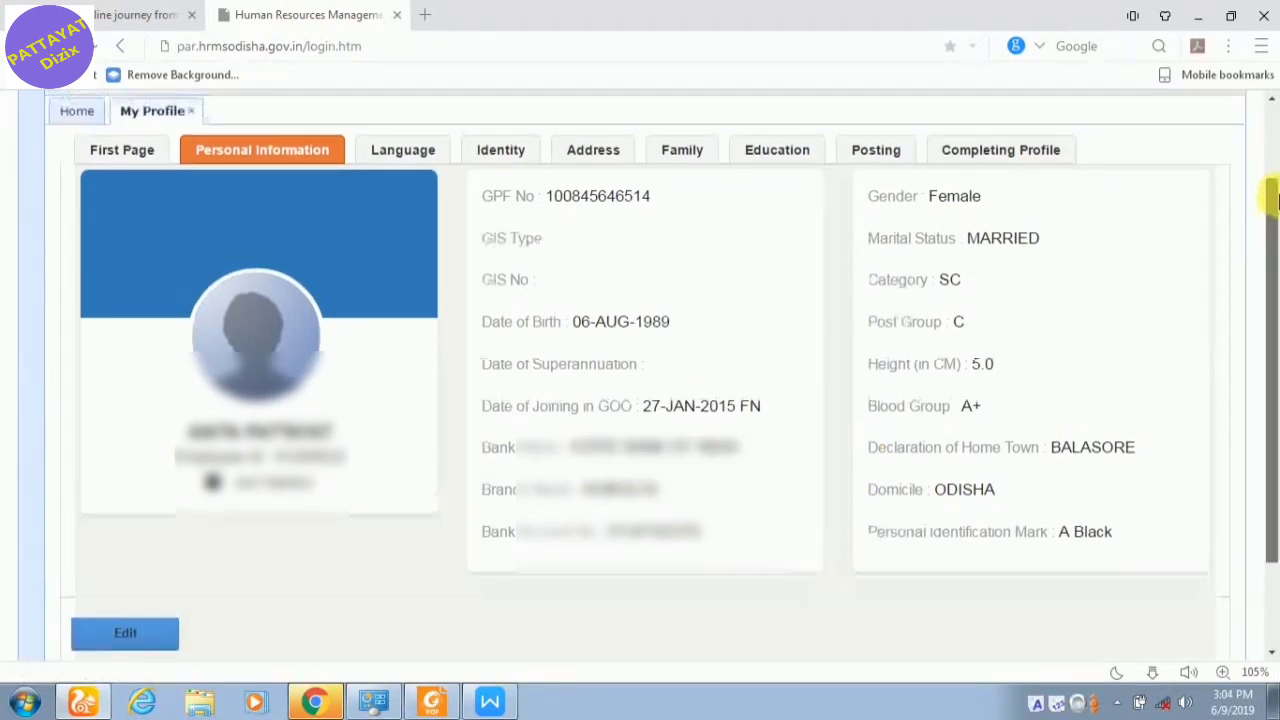
click(131, 650)
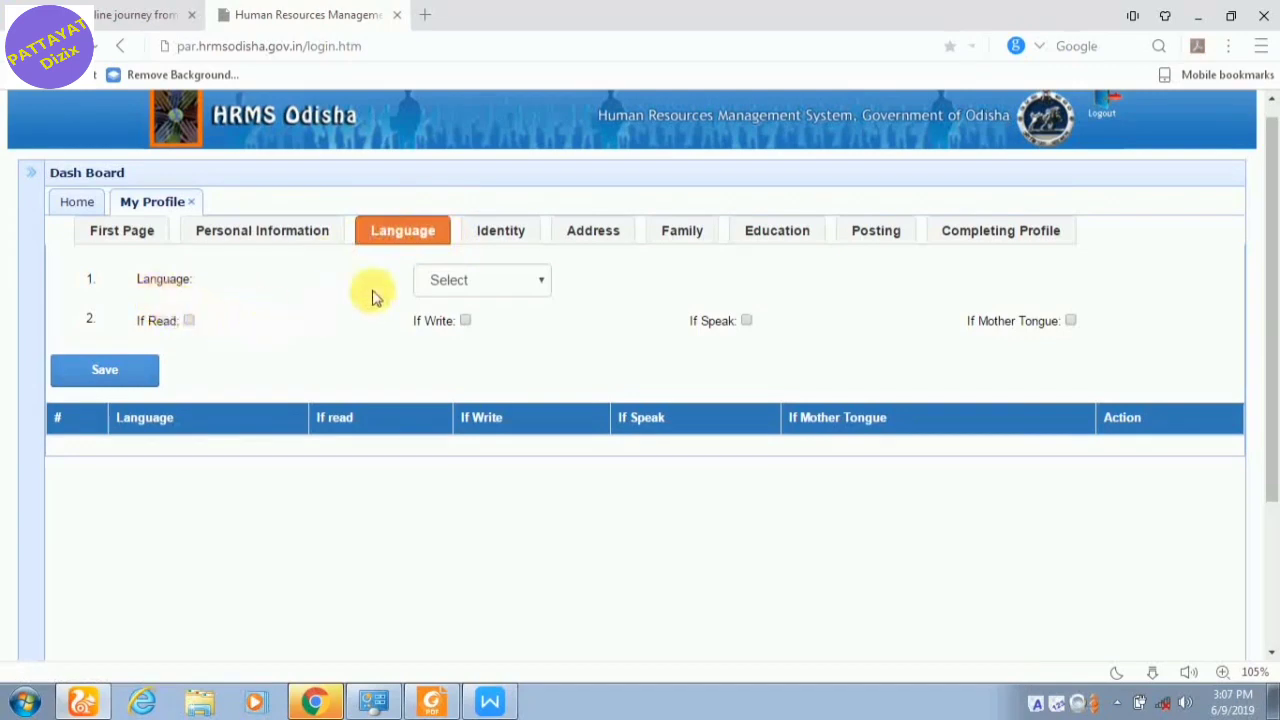
Step: Add ODIA as a language with read, write, speak and mother tongue marked, and save the entry
click(446, 284)
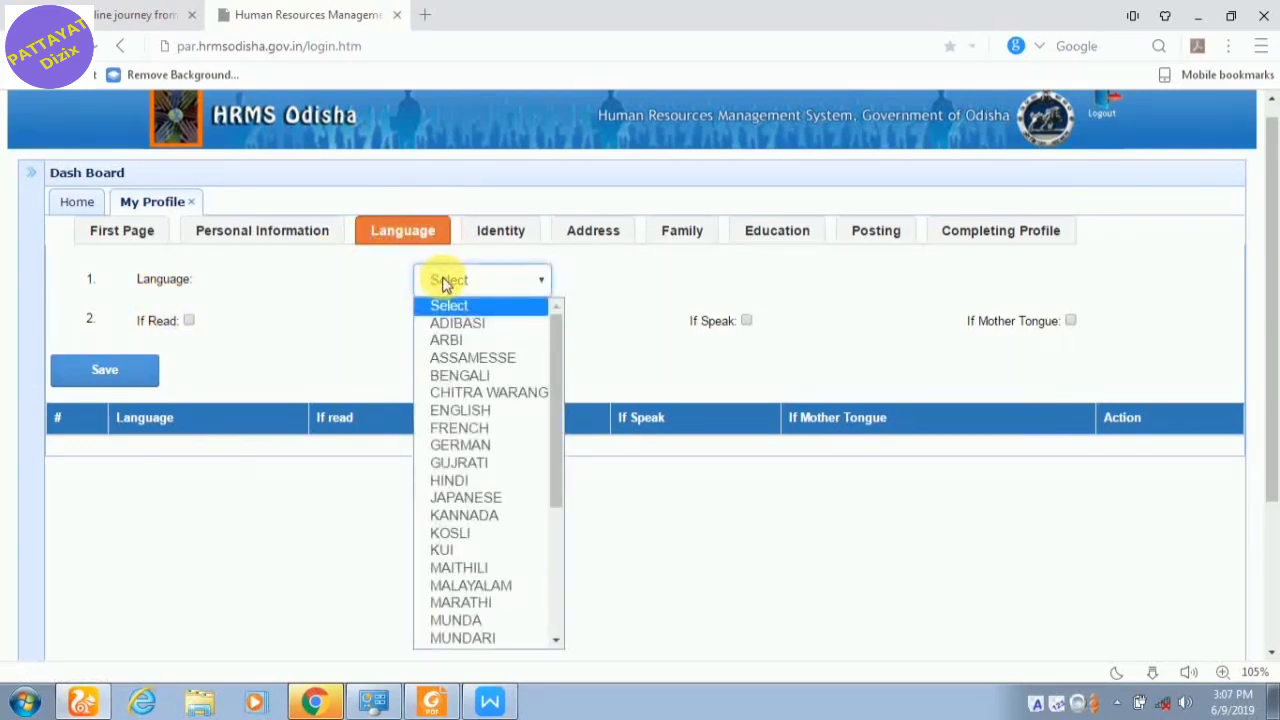
scroll(460, 400, down, 1)
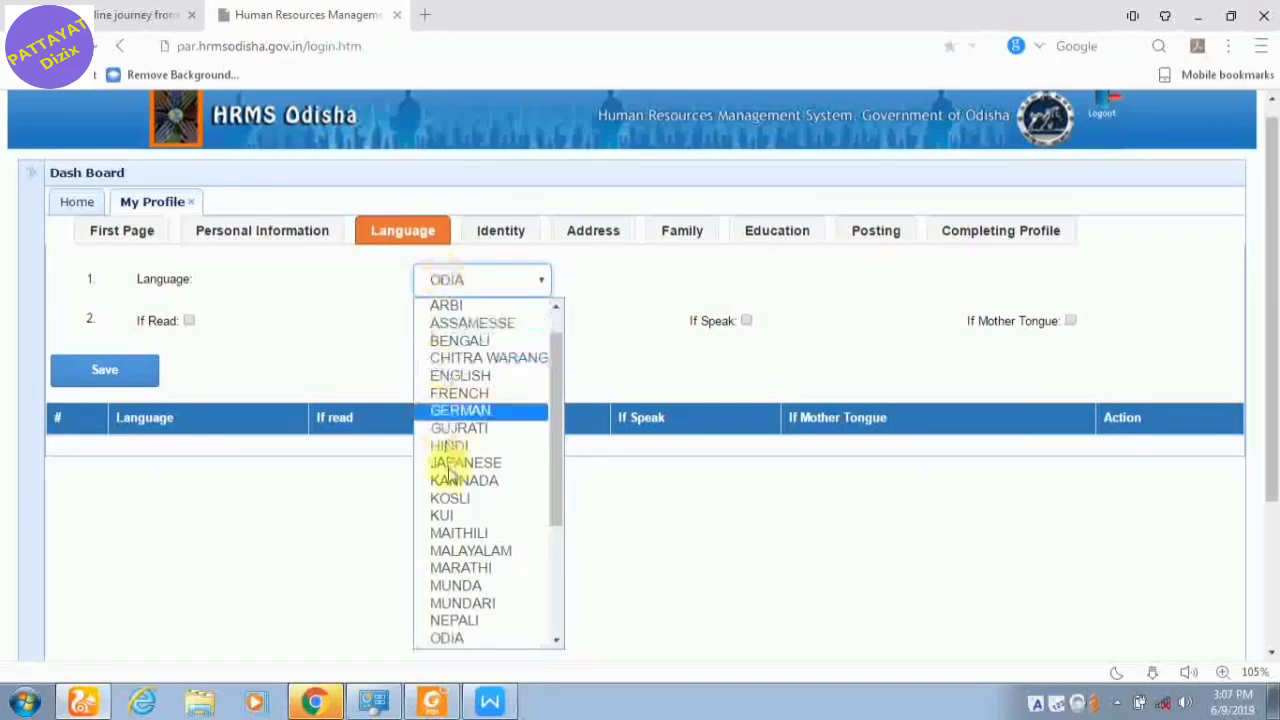
click(445, 640)
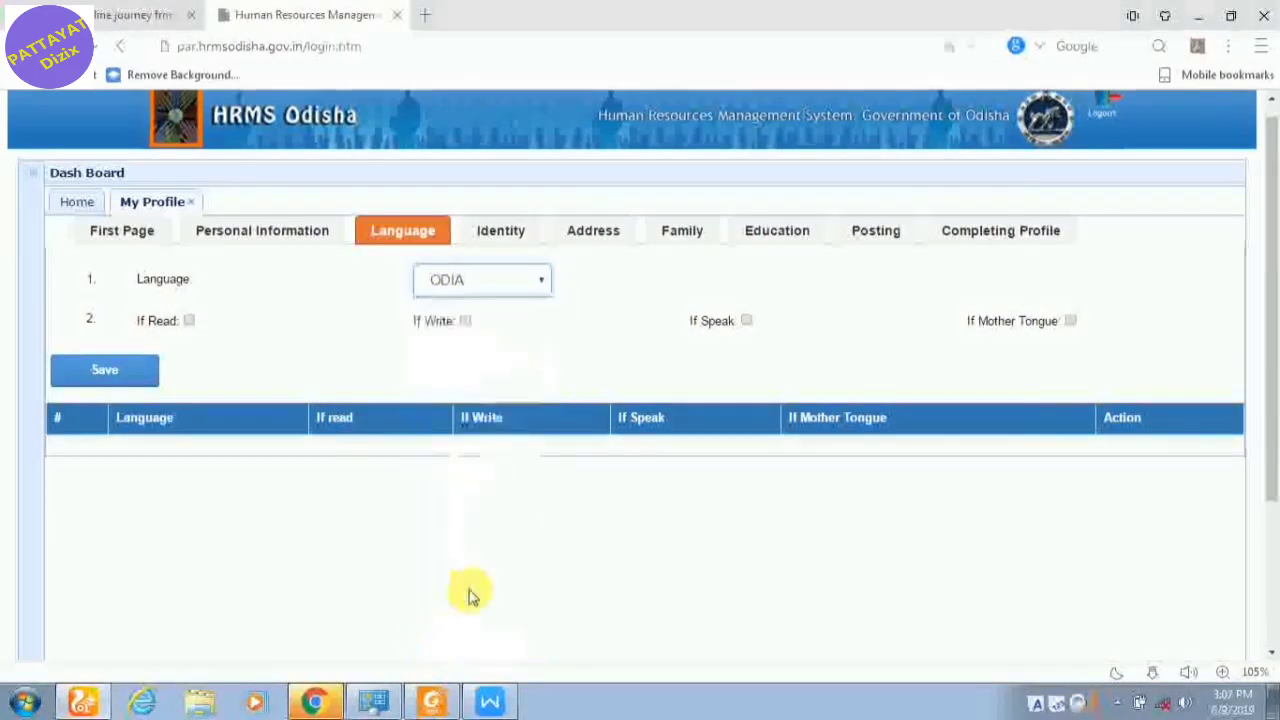
click(465, 321)
click(746, 321)
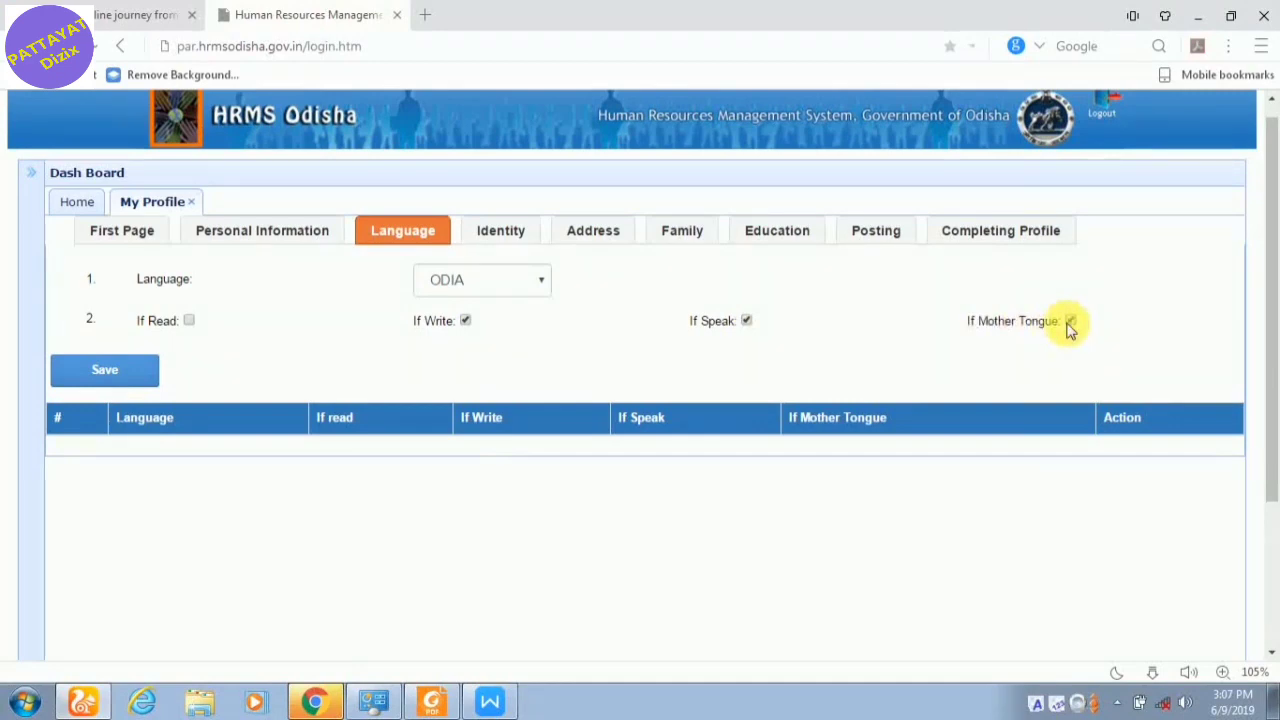
click(189, 321)
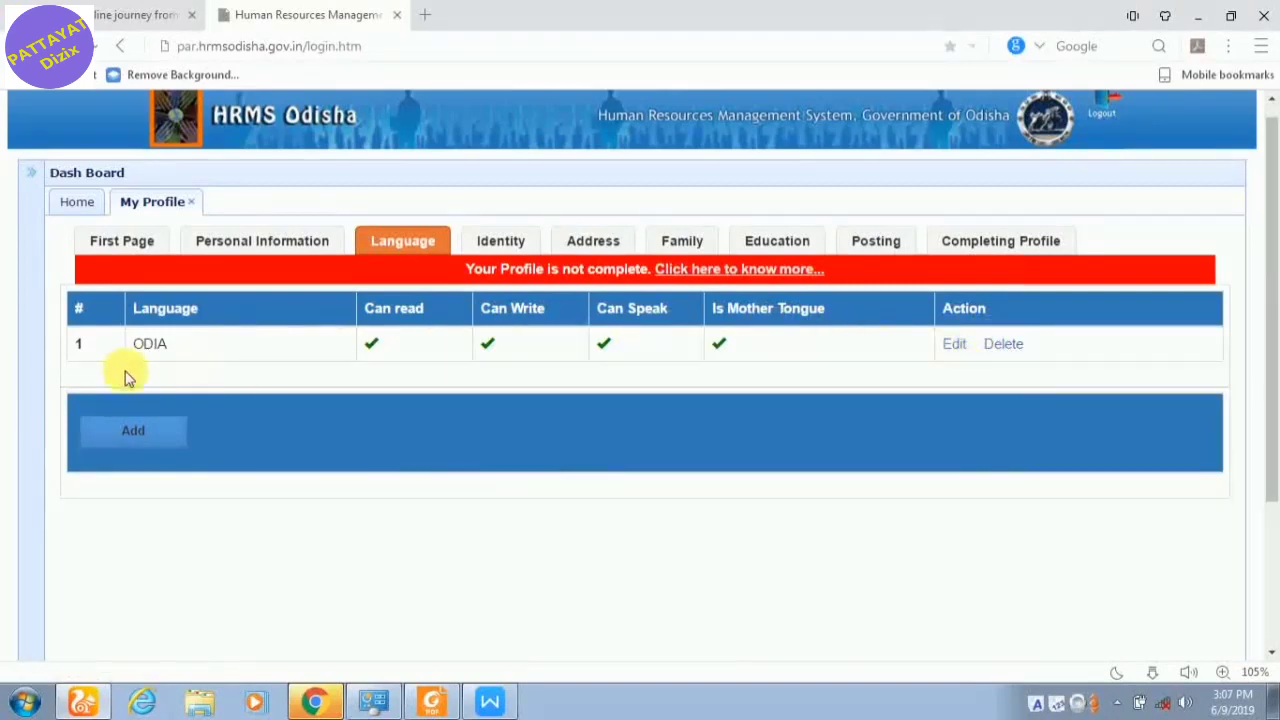
Step: Add ENGLISH as a second language with read and write marked, and save the entry
click(133, 430)
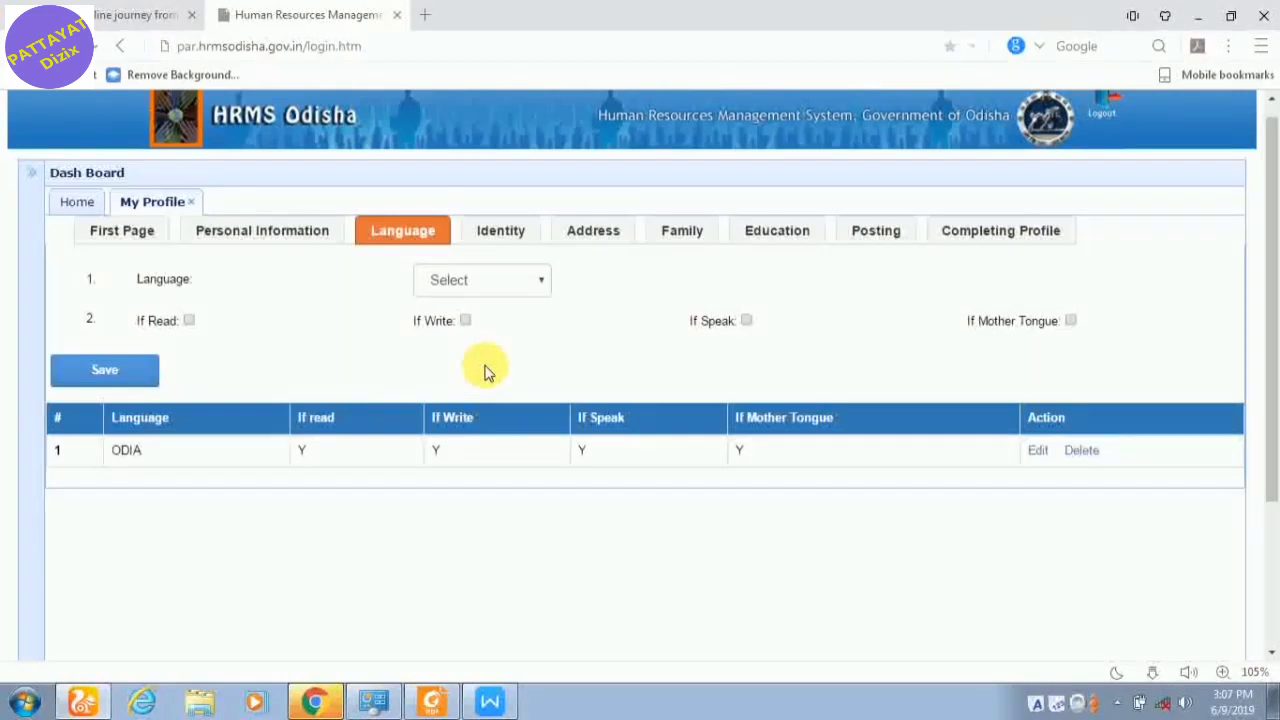
click(520, 285)
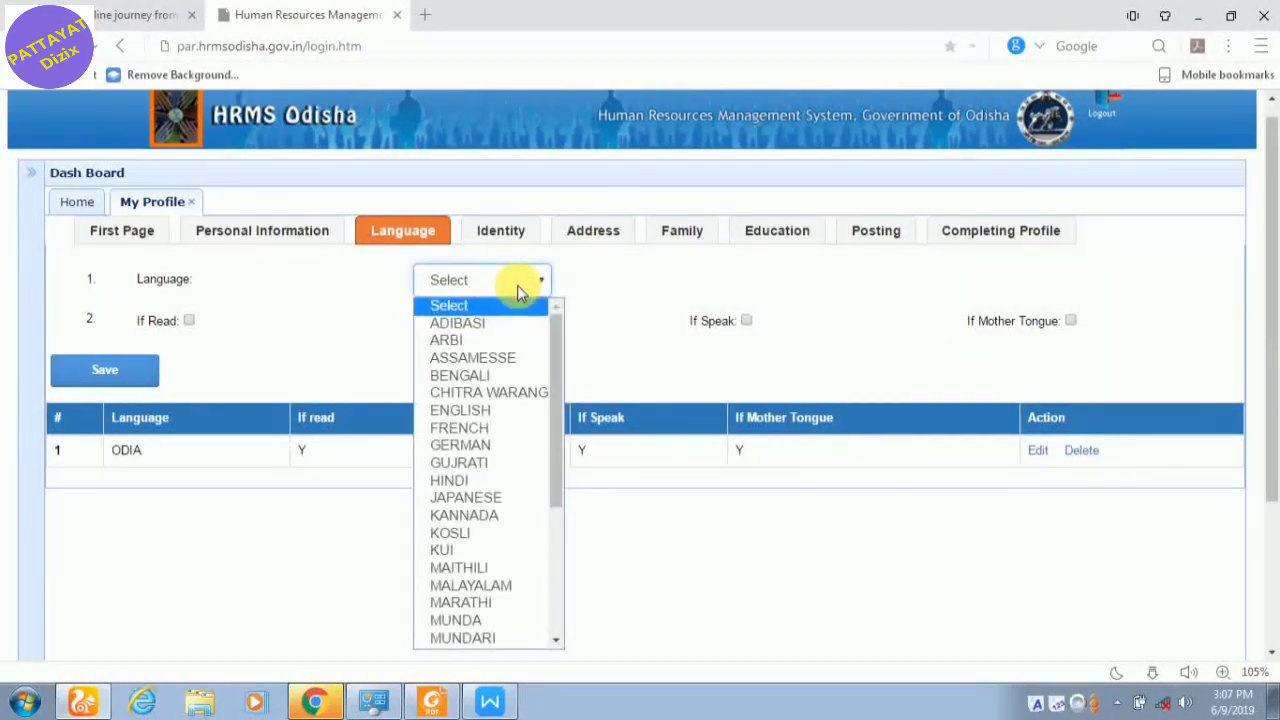
key(e)
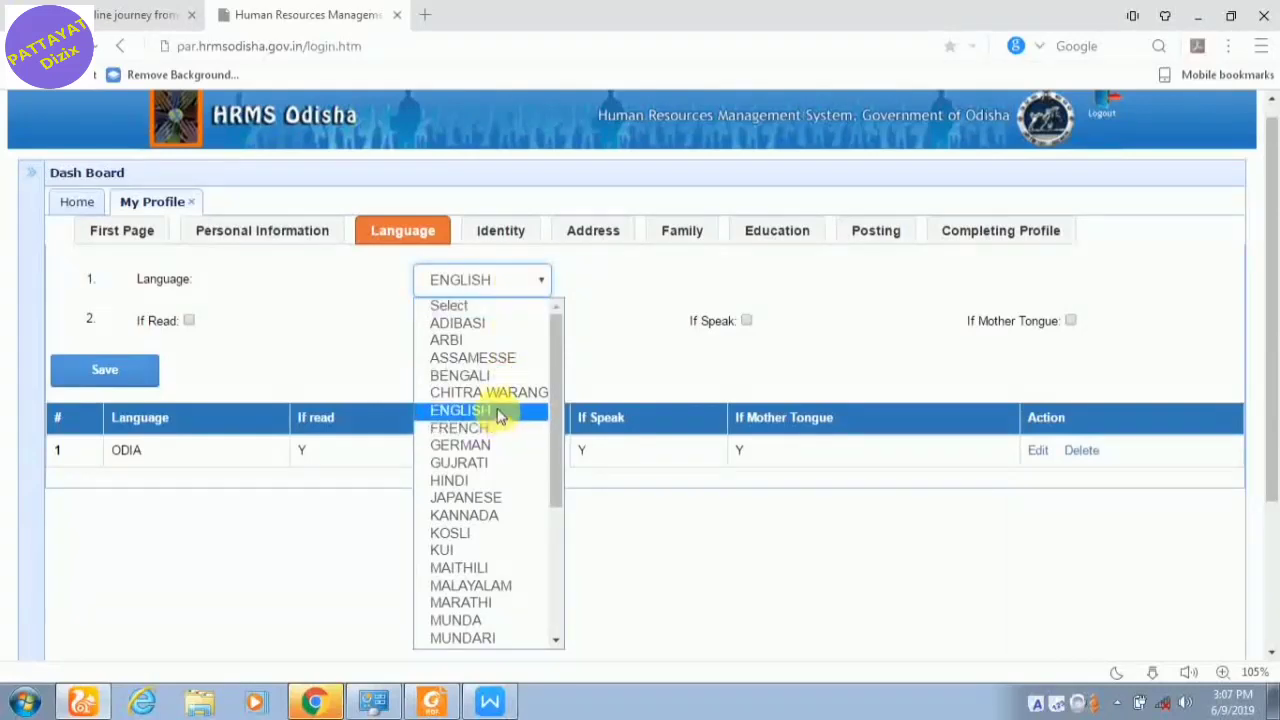
click(498, 413)
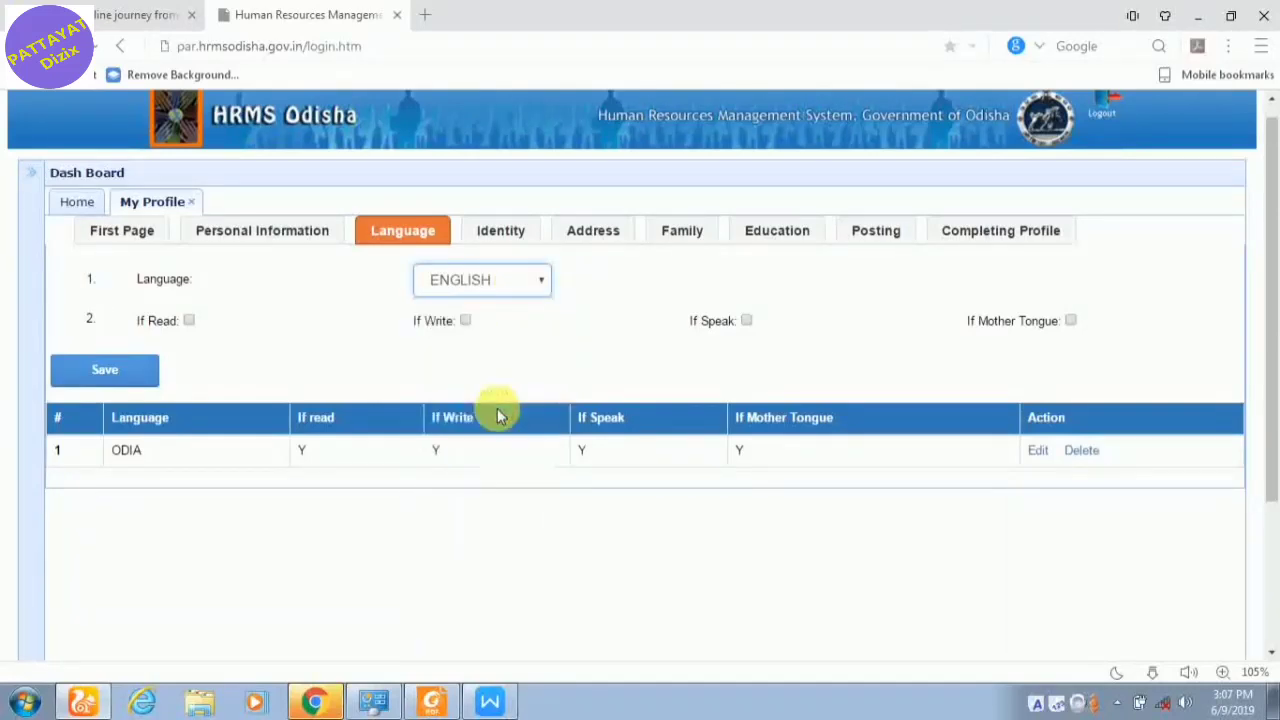
click(190, 322)
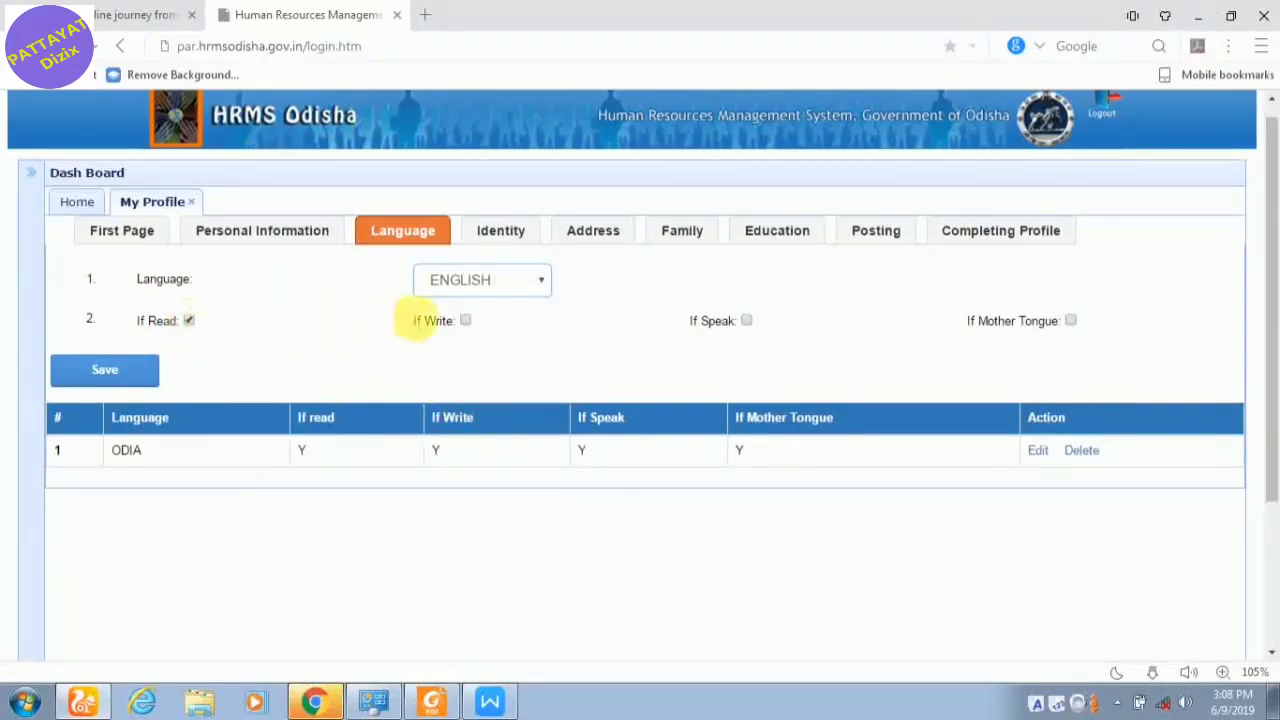
click(465, 321)
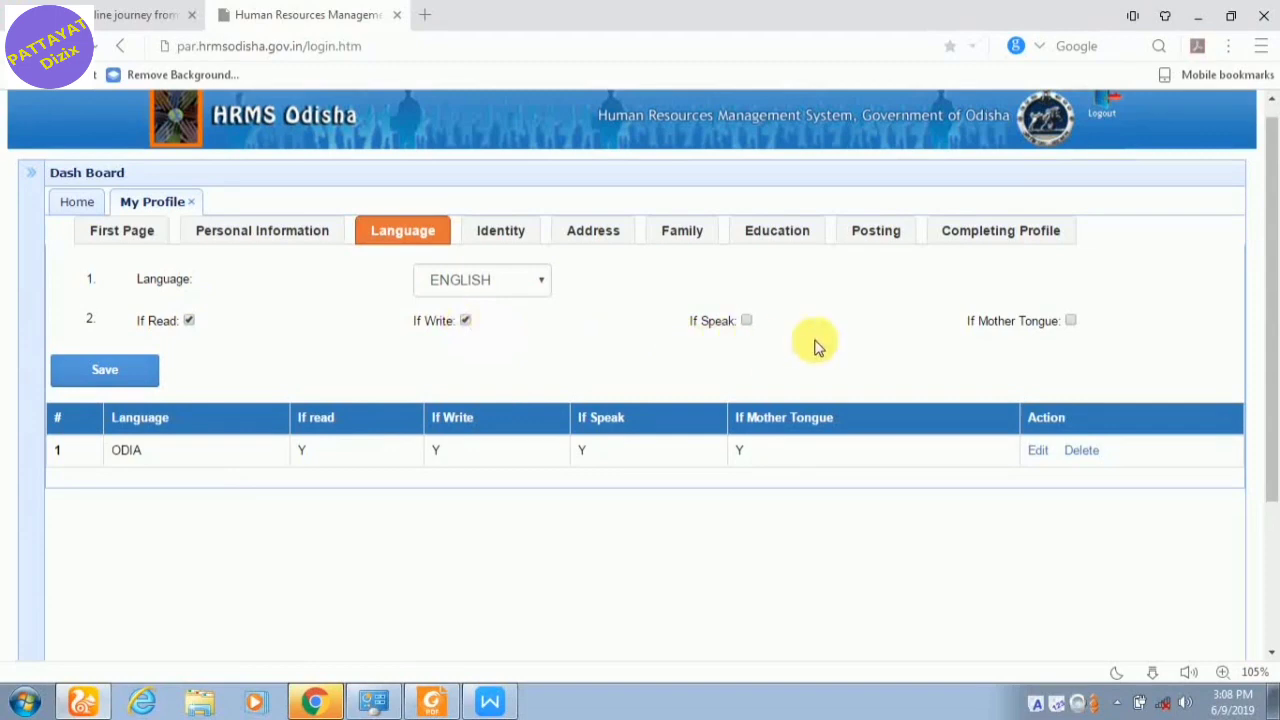
click(103, 371)
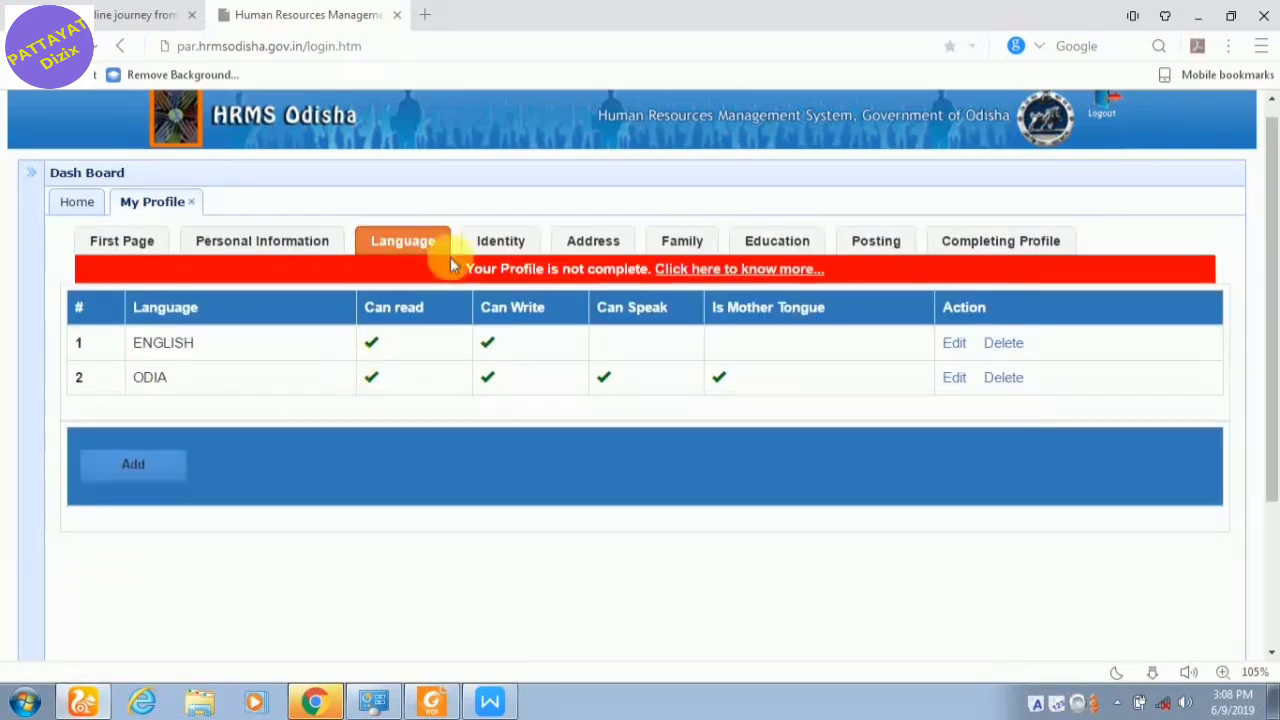
Step: Go through the profile's Identity and Address sections and on to the Family member form
click(497, 244)
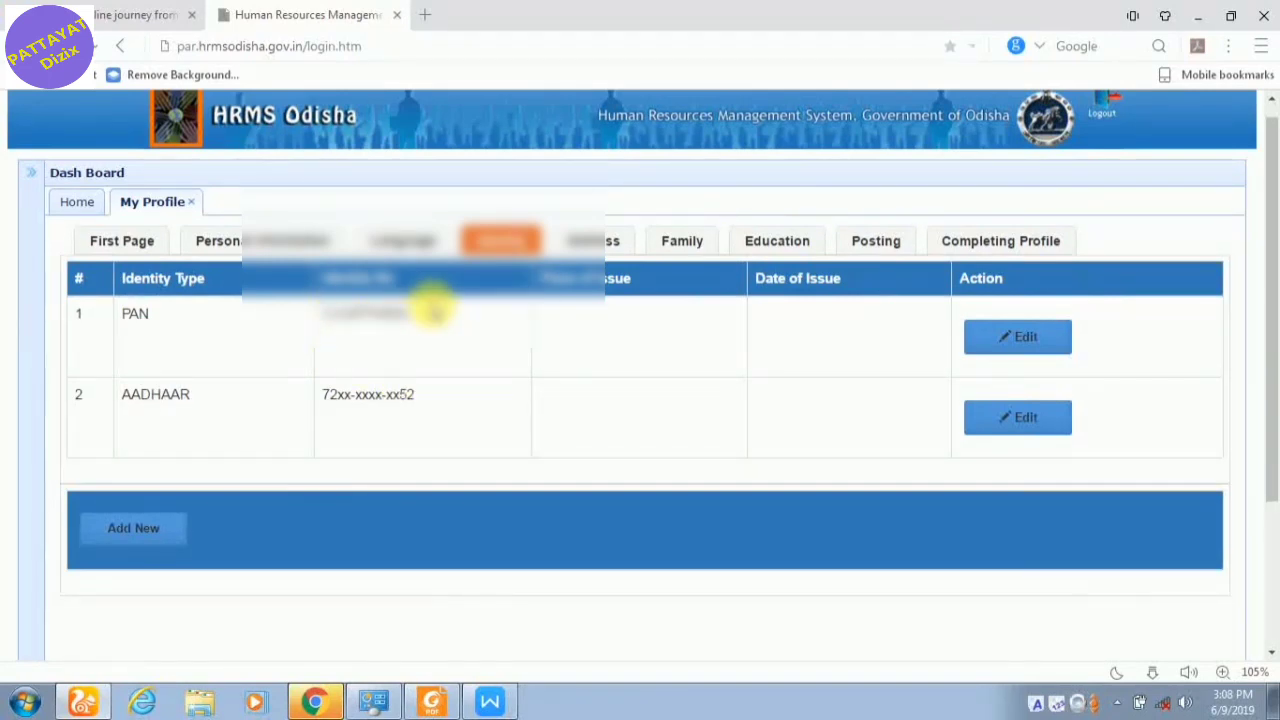
click(594, 240)
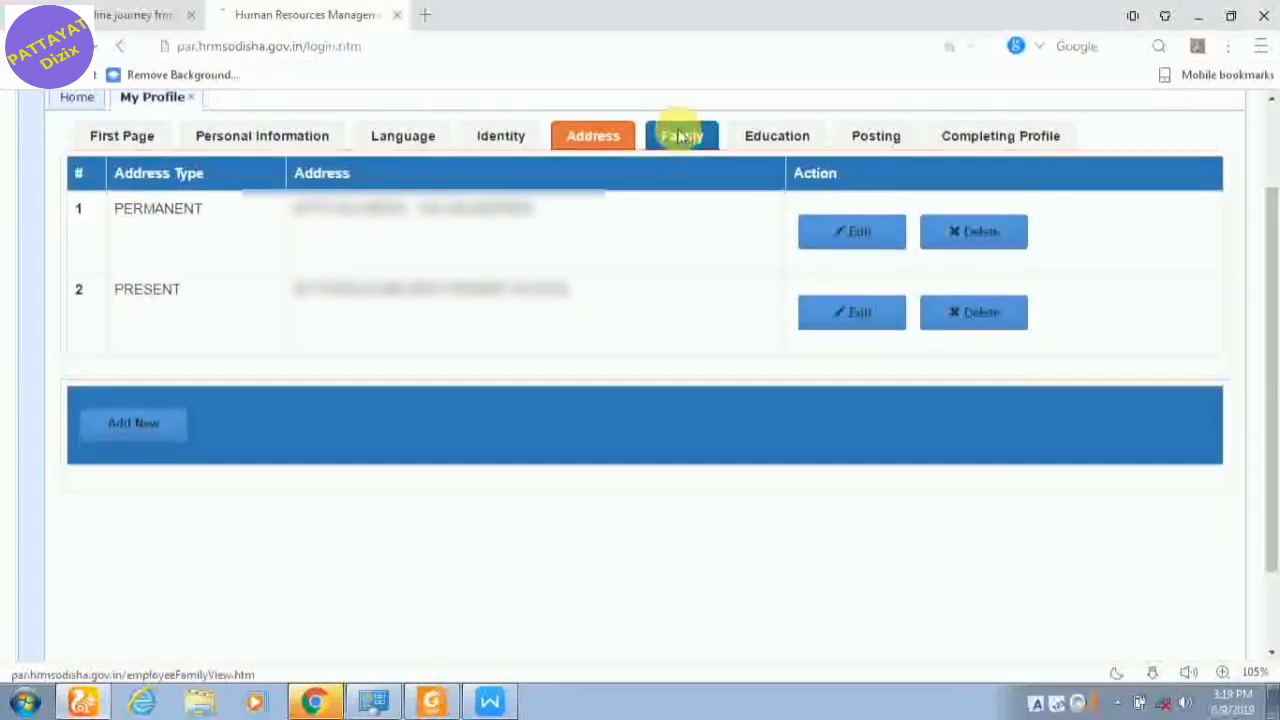
click(683, 137)
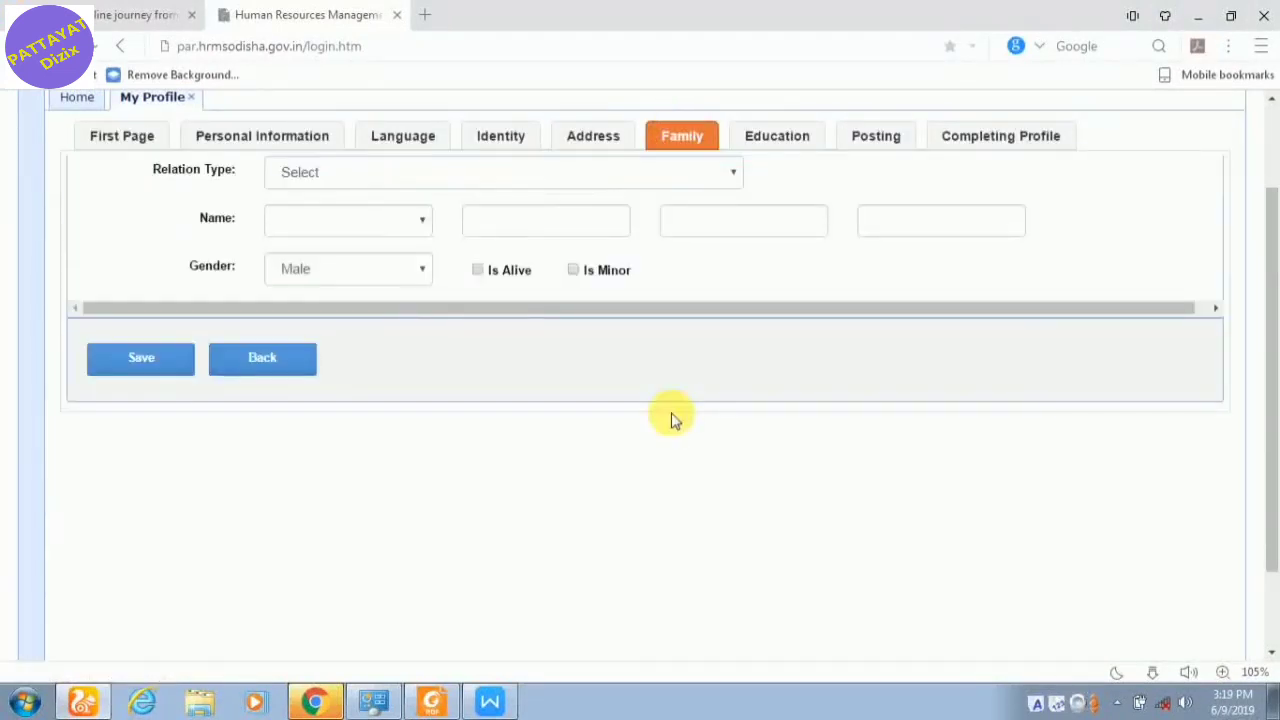
drag(1272, 234, 1266, 191)
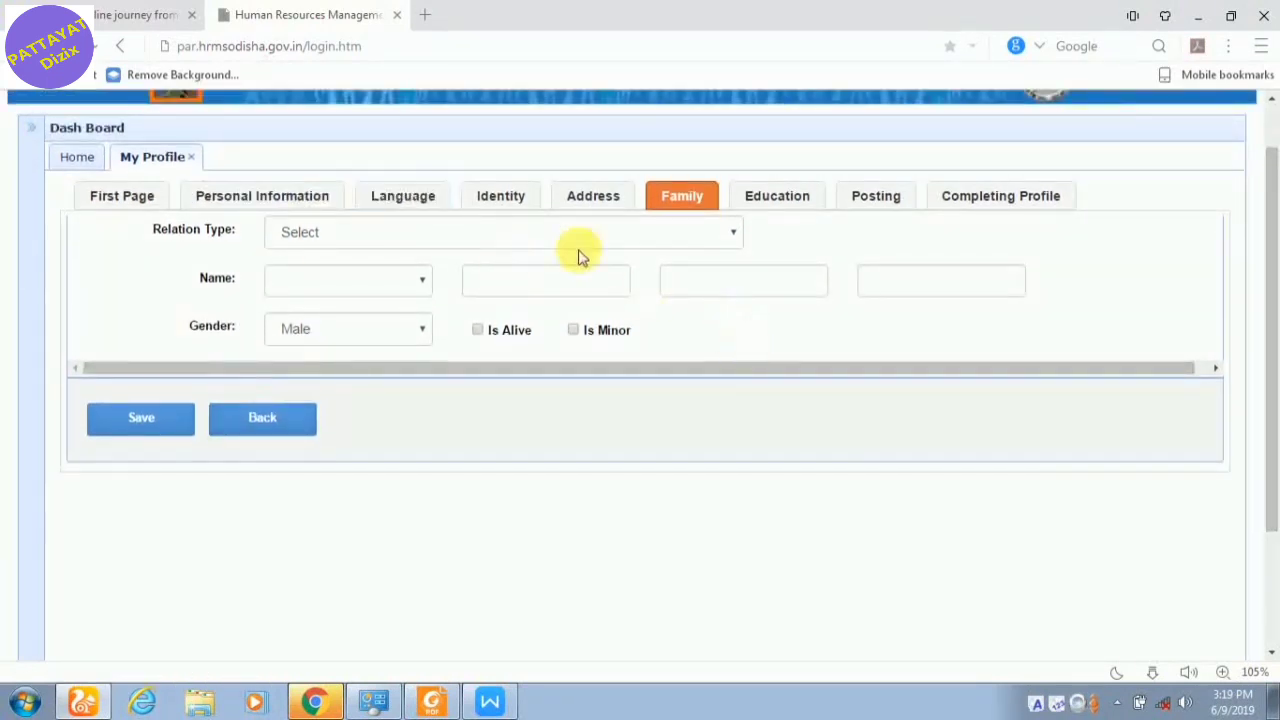
Step: In the Education section, save the INTERMEDIATE / PLUS 2 entry with faculty ARTS, year of pass 2007 and degree HIGHER SECONDARY
click(780, 195)
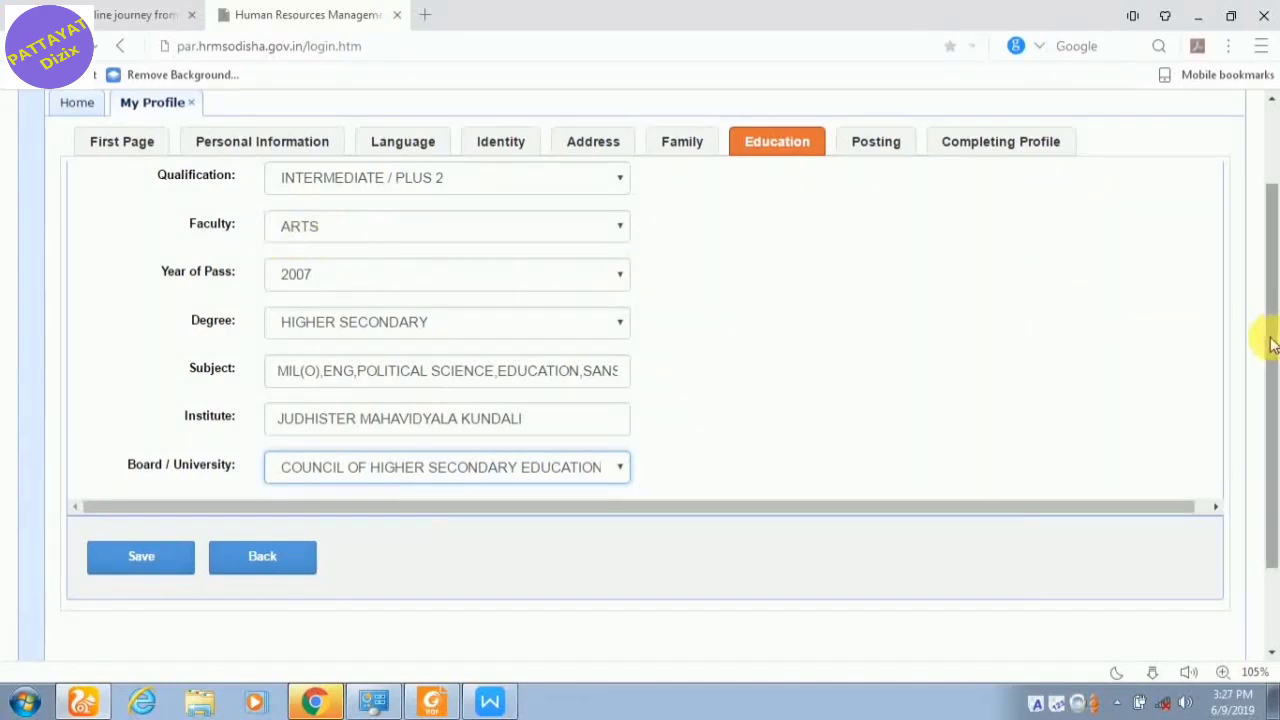
drag(1272, 343, 1268, 287)
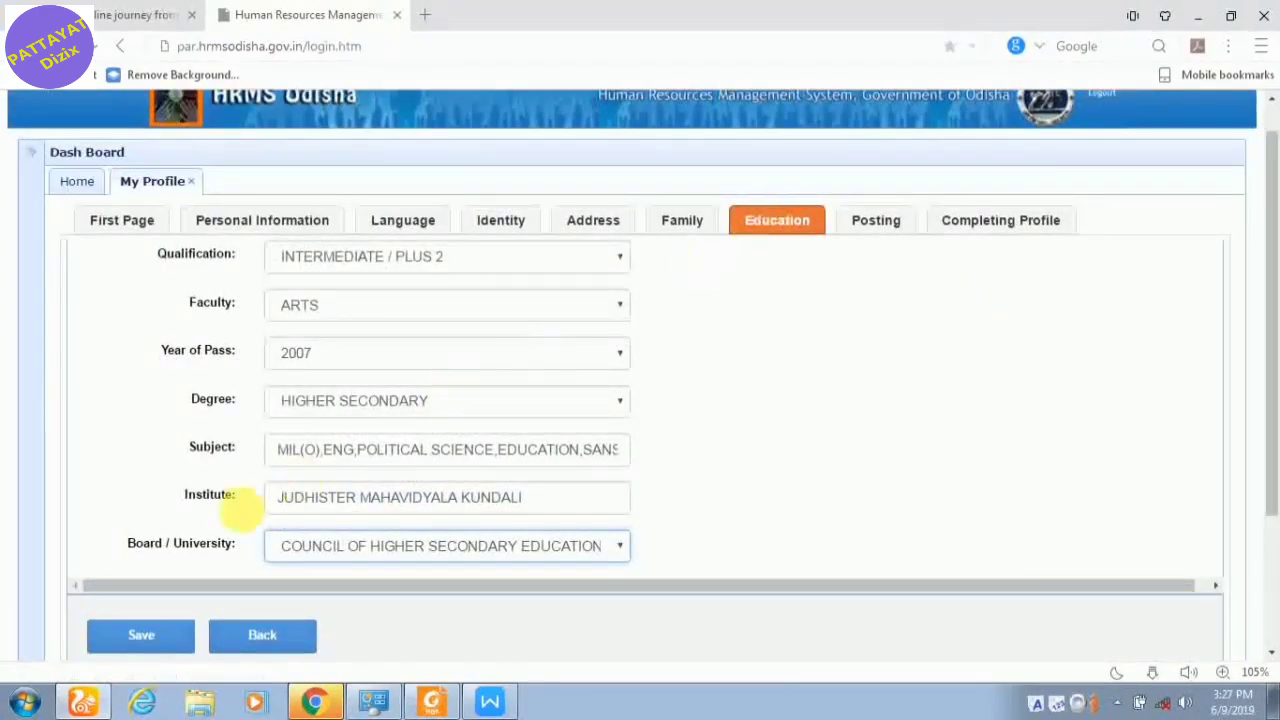
click(141, 638)
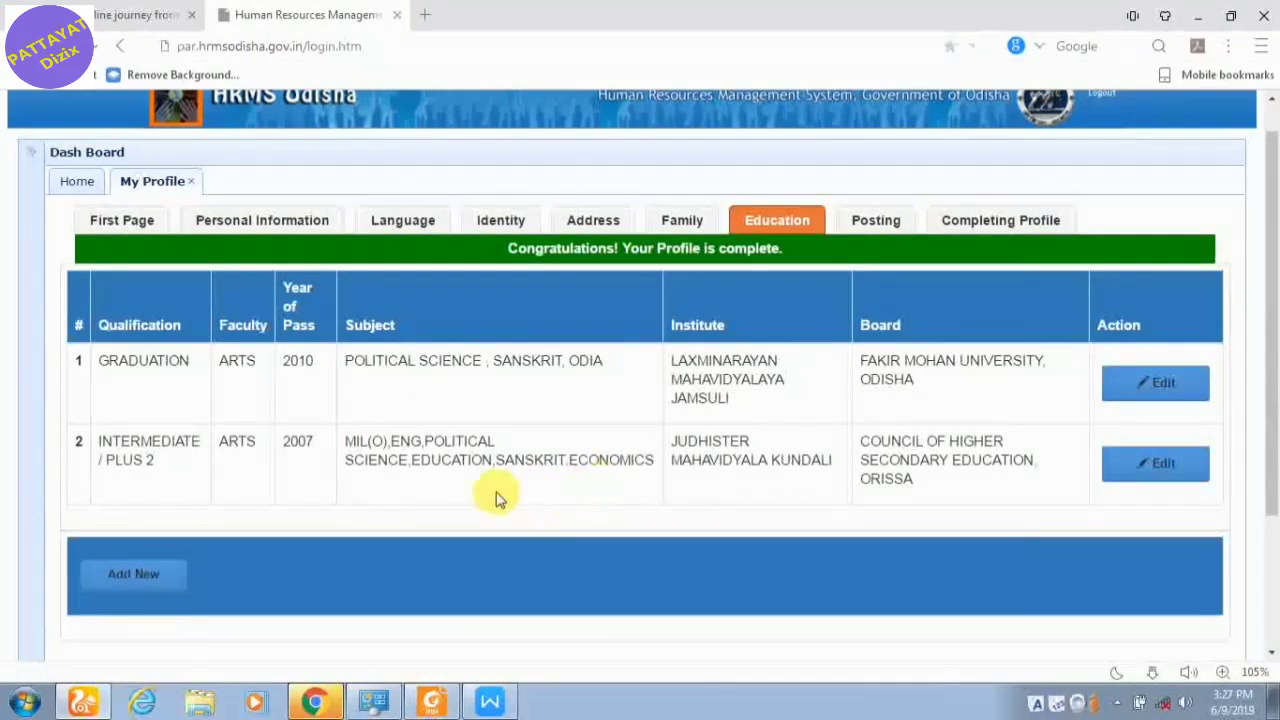
Step: Add a new education entry with qualification MATRIC/ CLASS X, faculty OTHERS and year of pass 2005
click(130, 572)
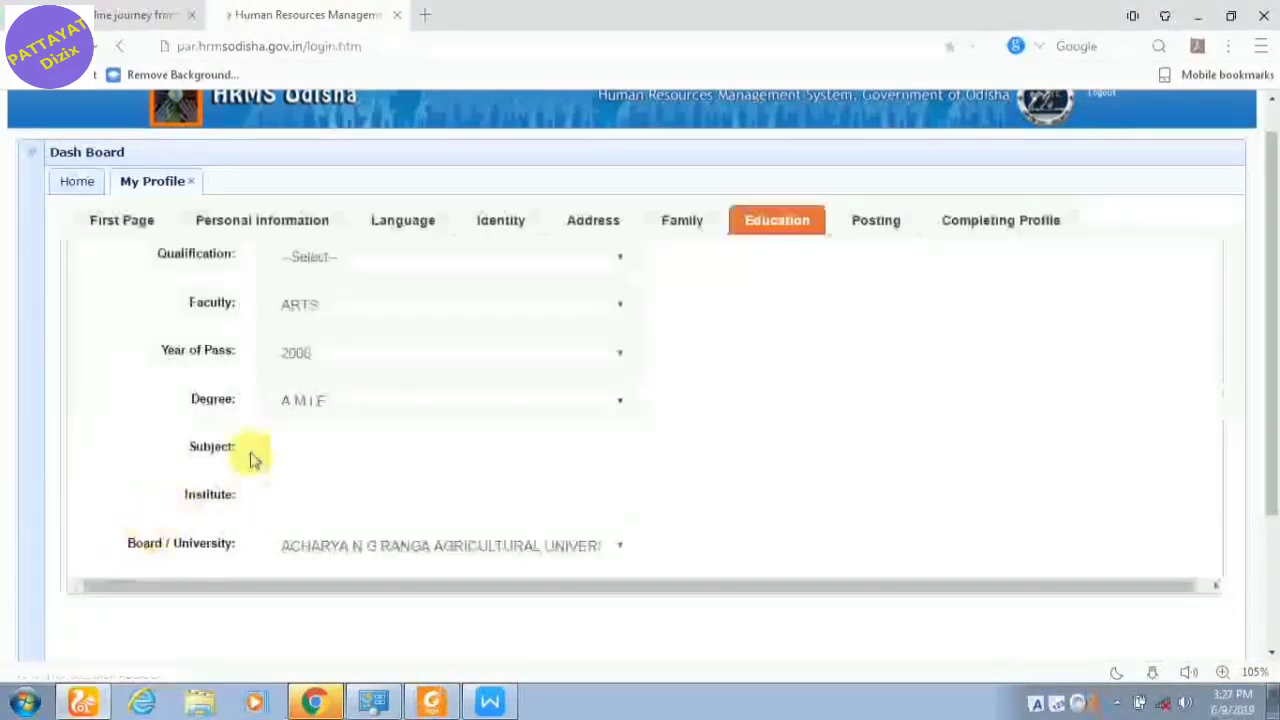
click(344, 262)
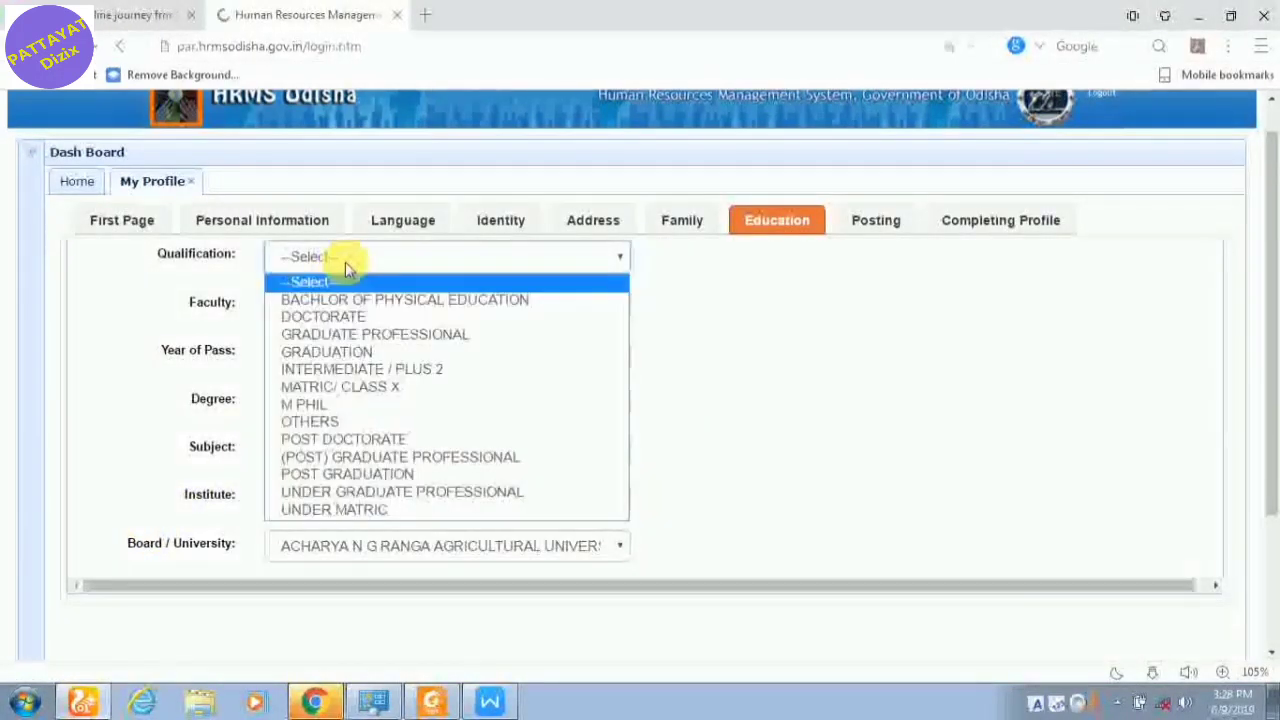
click(378, 389)
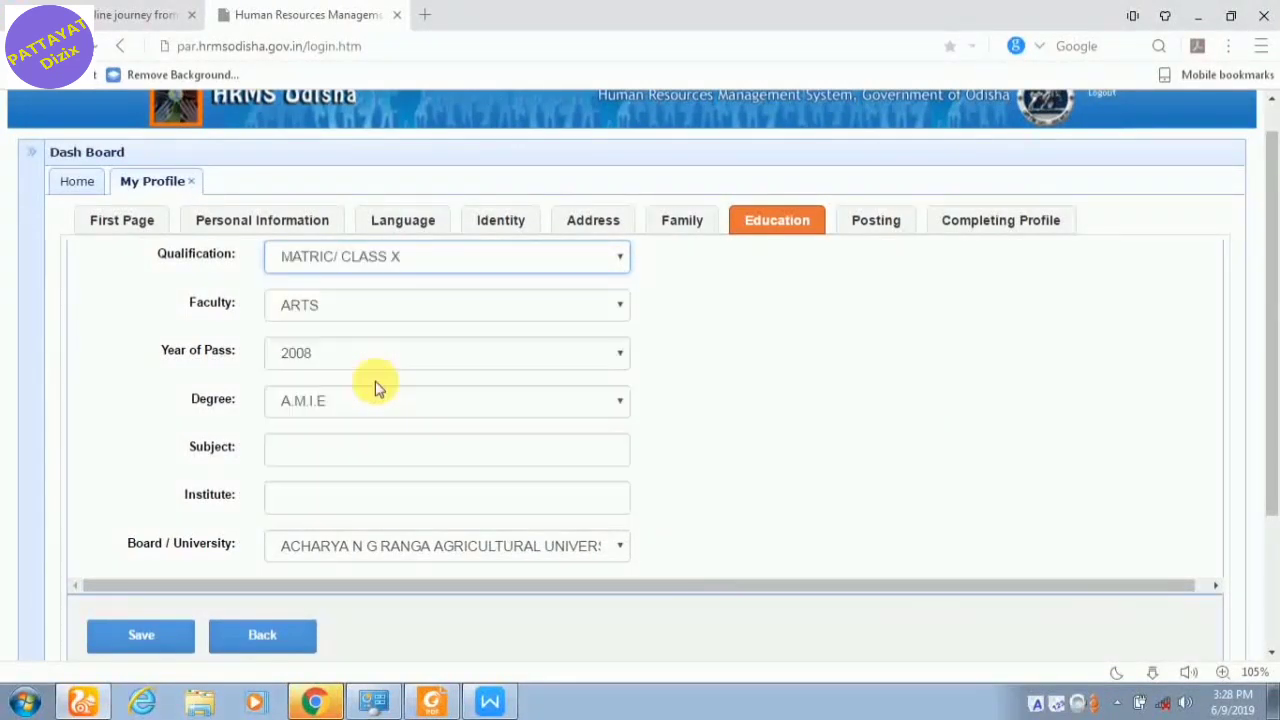
click(373, 306)
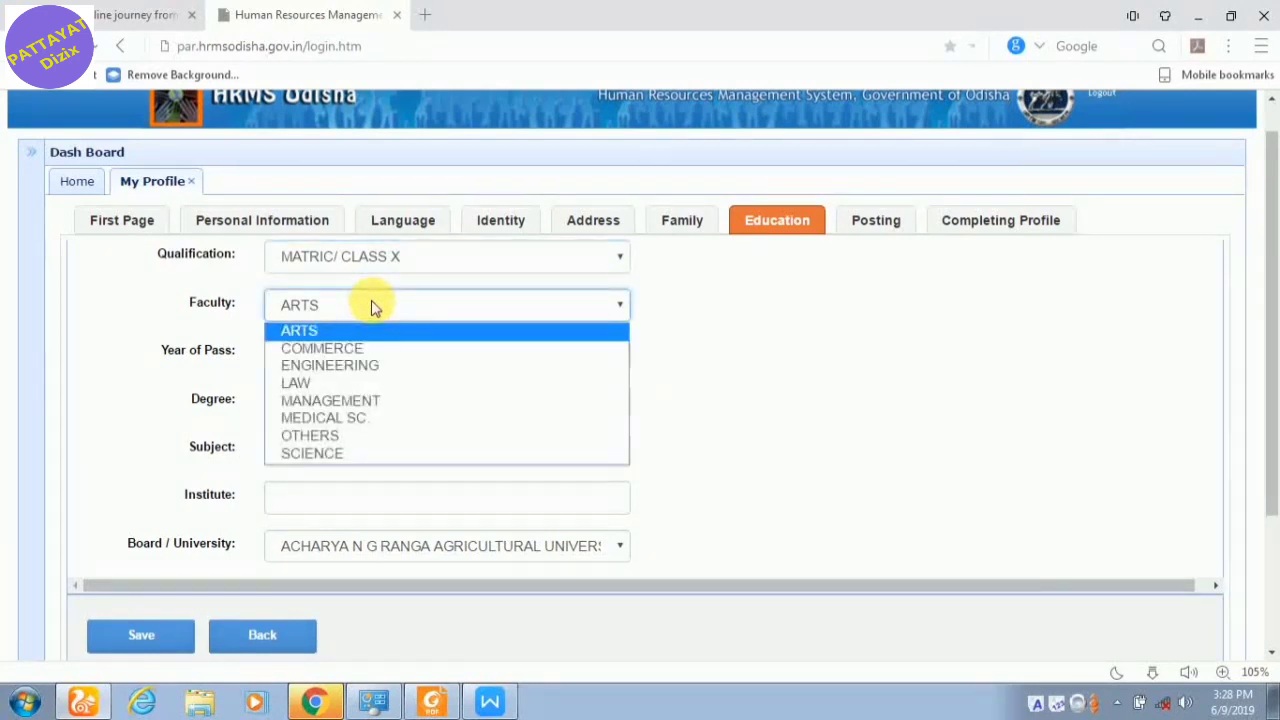
click(352, 445)
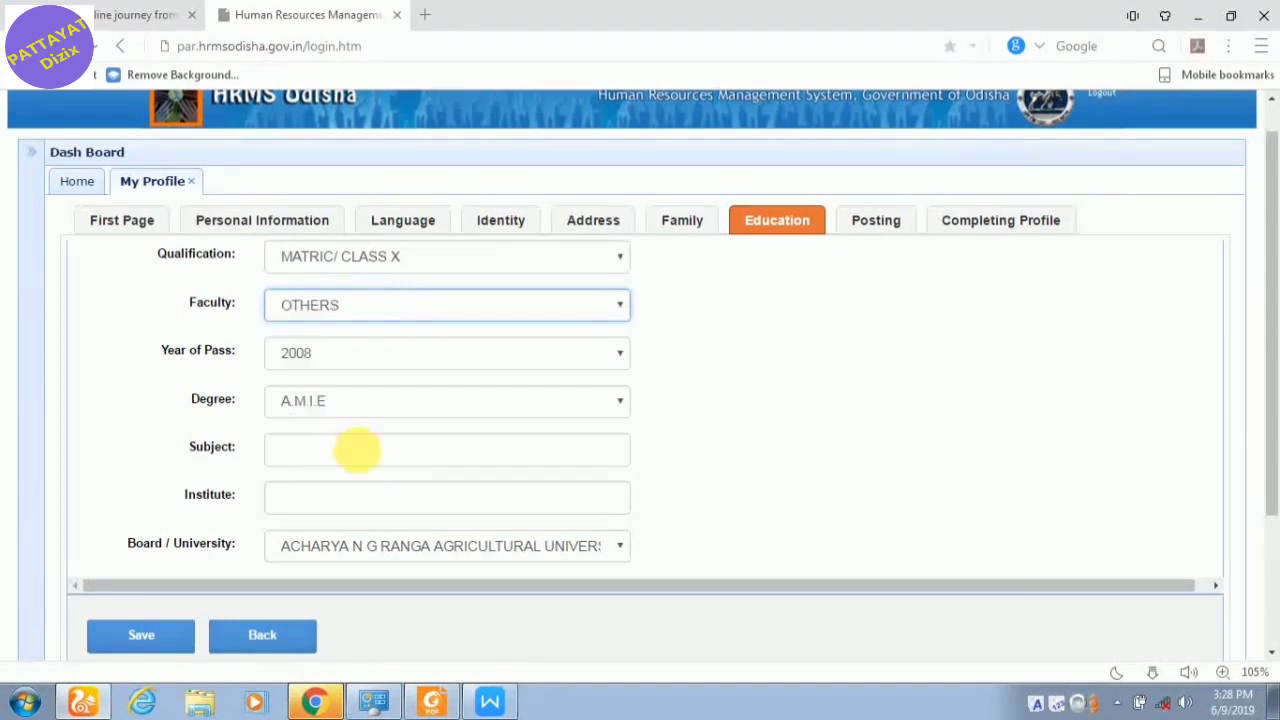
click(382, 366)
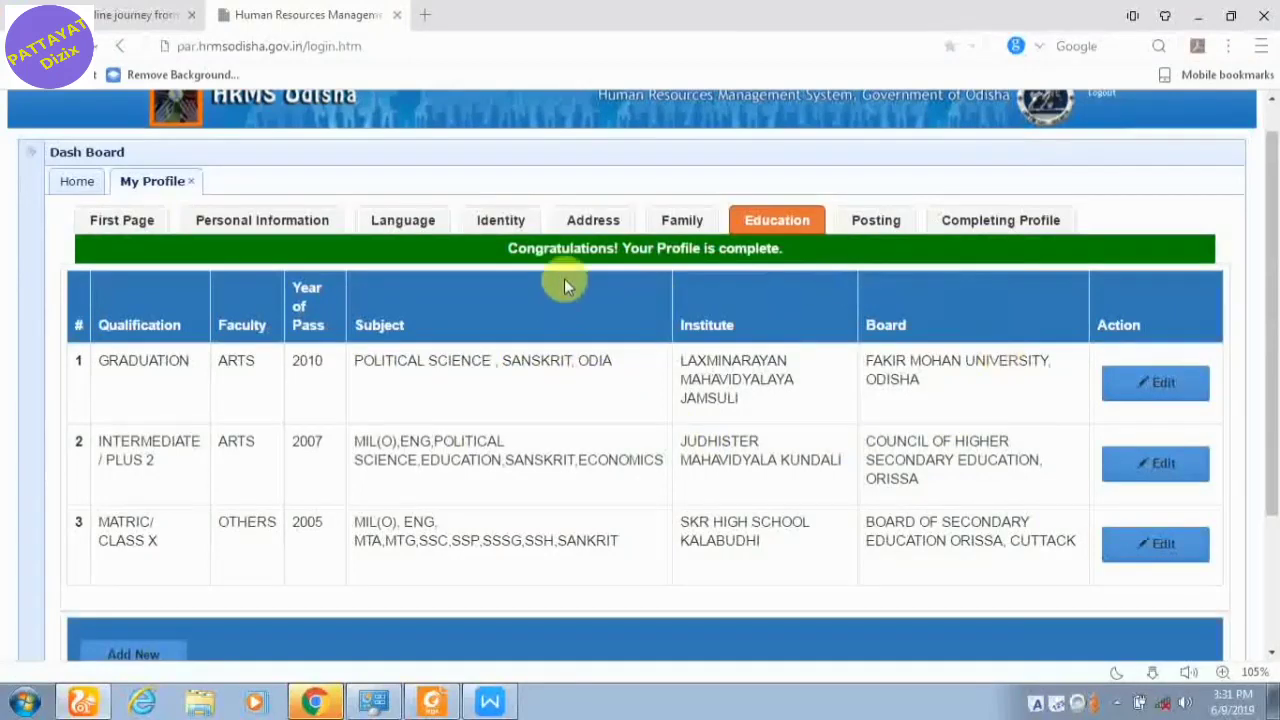
Step: Show the profile's Posting section and look through it
click(893, 220)
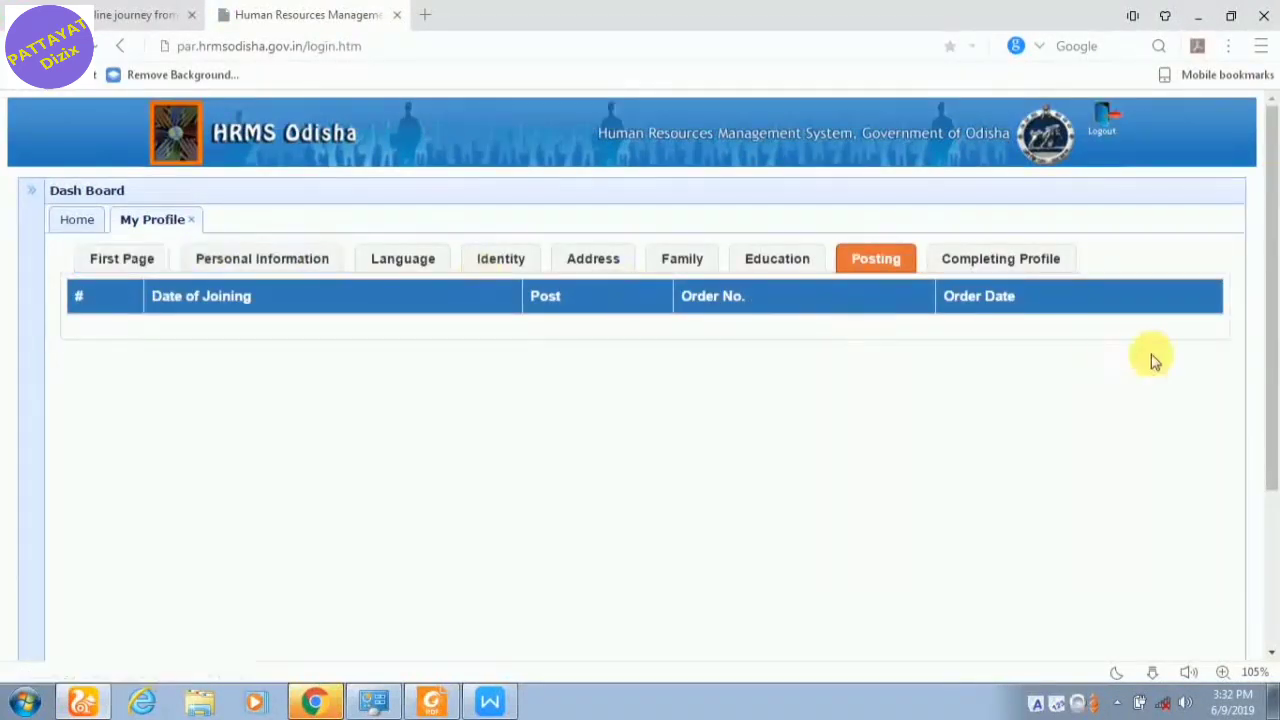
scroll(1250, 480, down, 2)
scroll(1245, 520, down, 2)
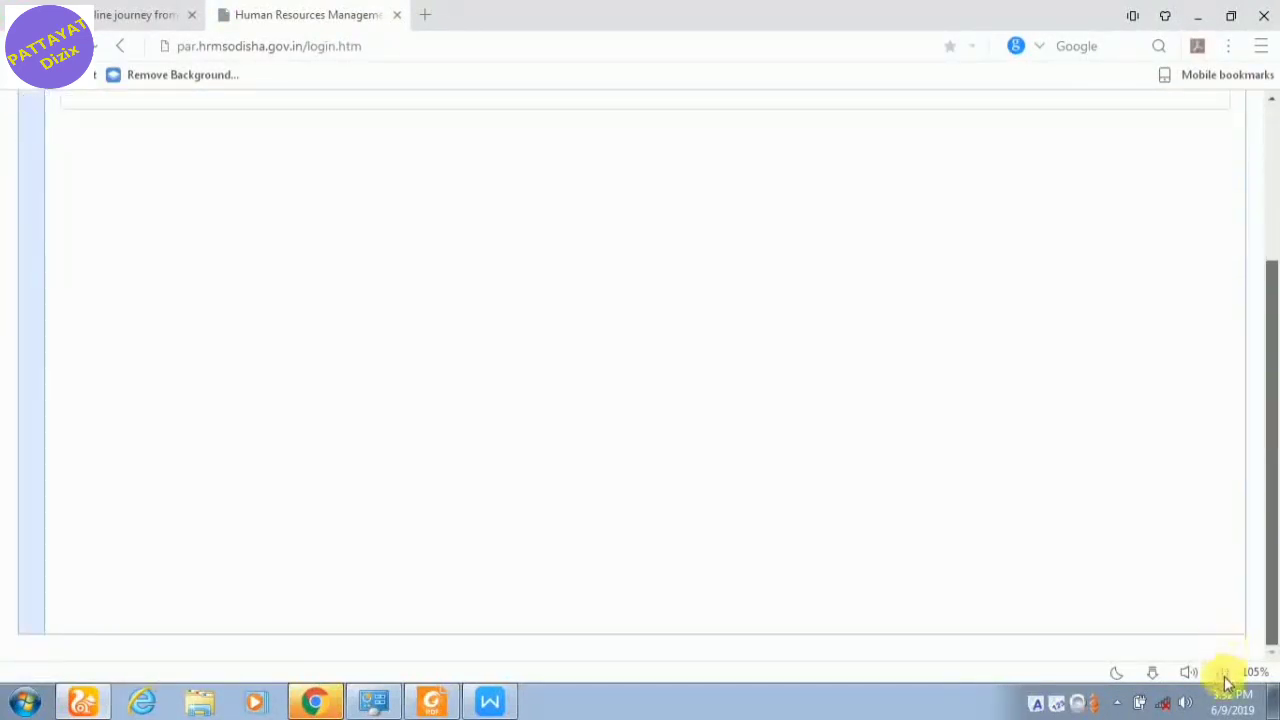
drag(1266, 543, 1262, 150)
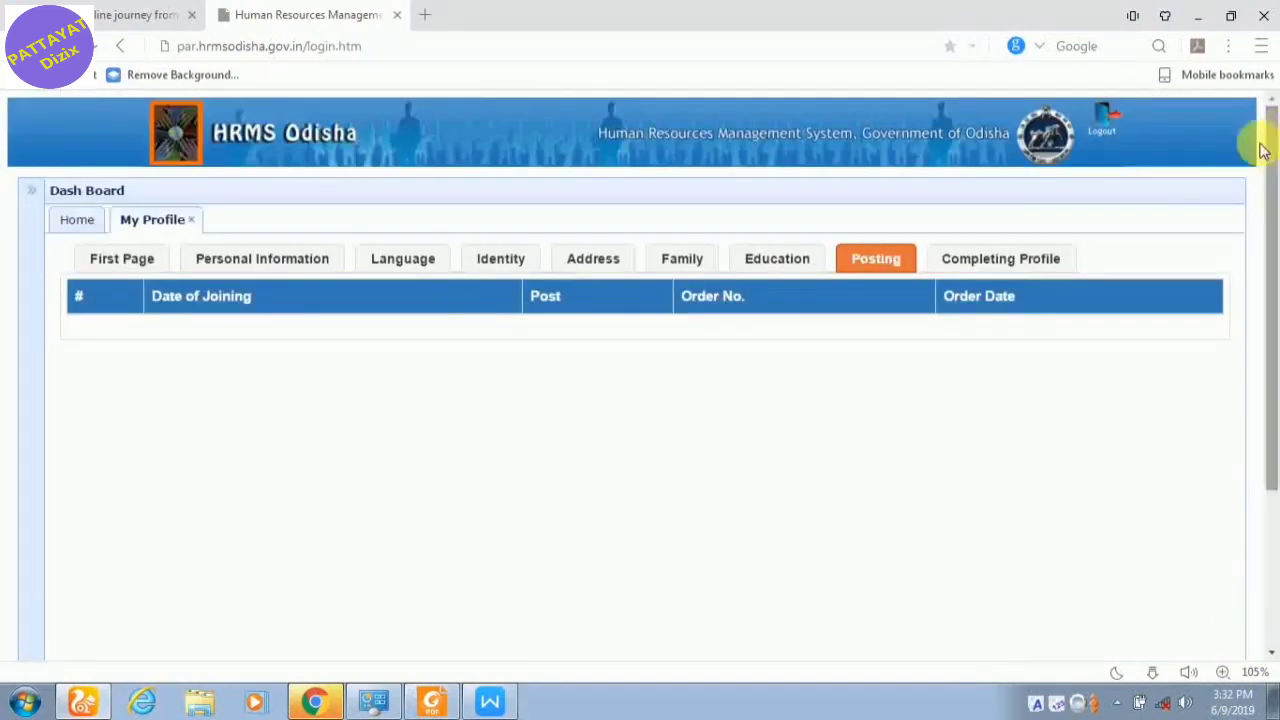
Step: Open Completing Profile and review the list of details required in each section
click(1008, 258)
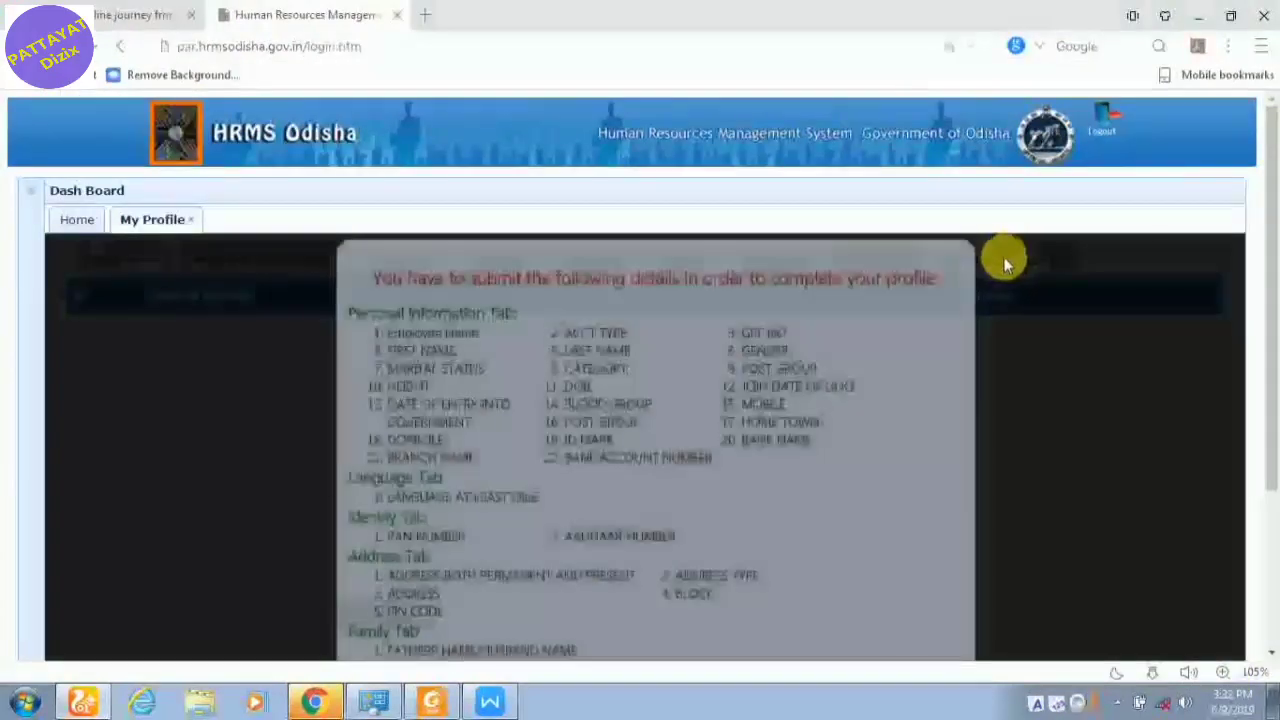
drag(1268, 248, 1270, 509)
drag(1276, 360, 1274, 262)
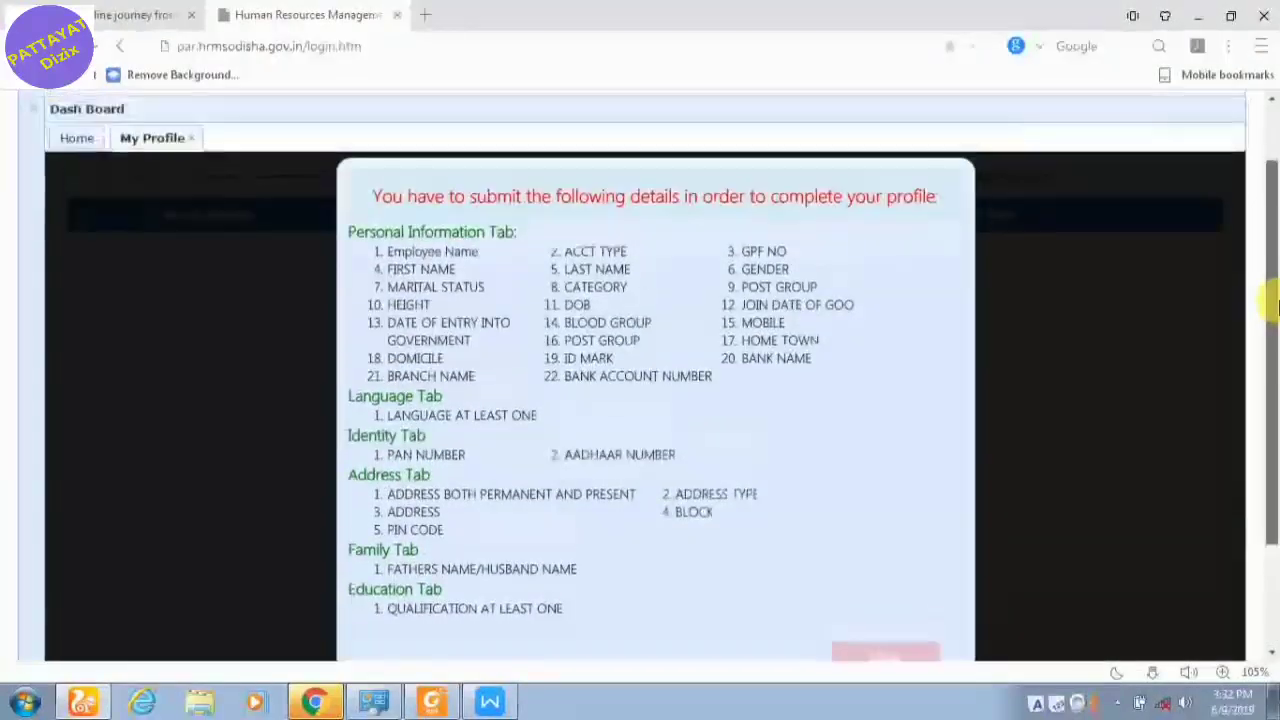